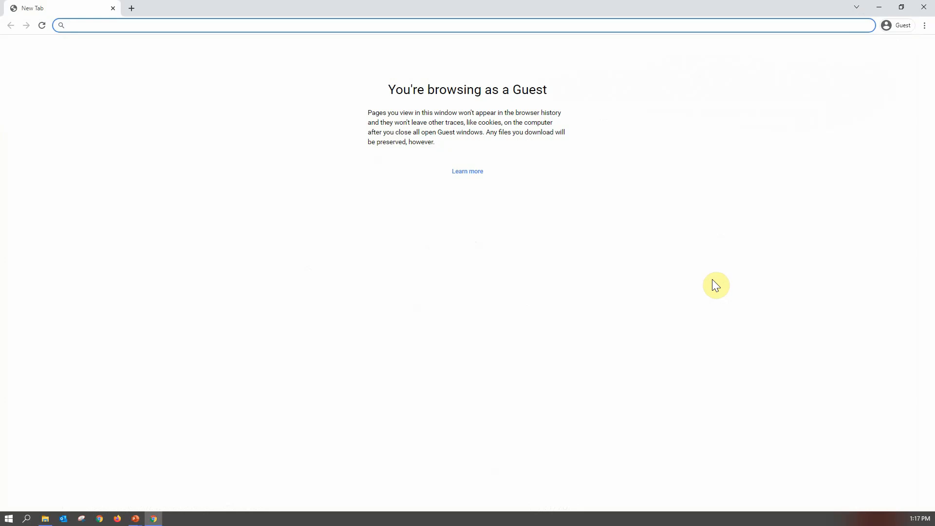
- Go to cloud.oracle.com in the browser
{"action": "type", "text": "cloud.ora"}
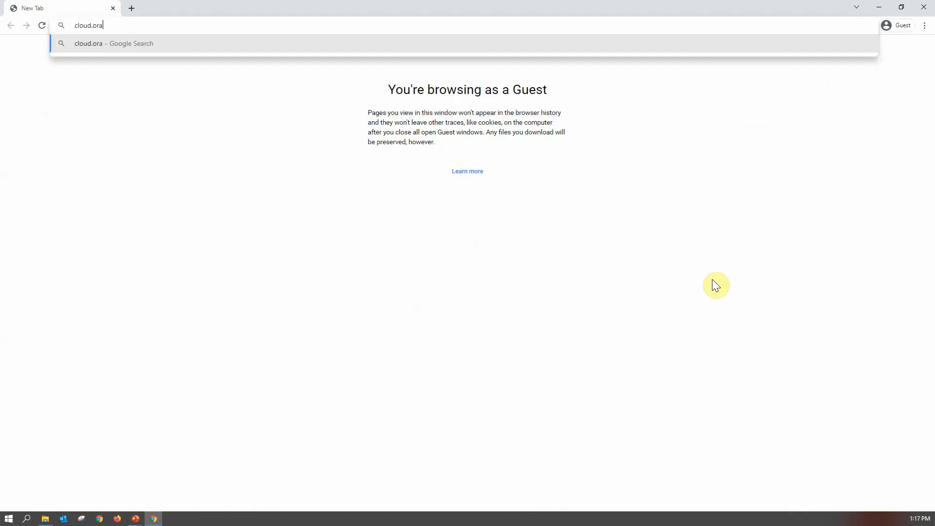
{"action": "type", "text": "cle.com"}
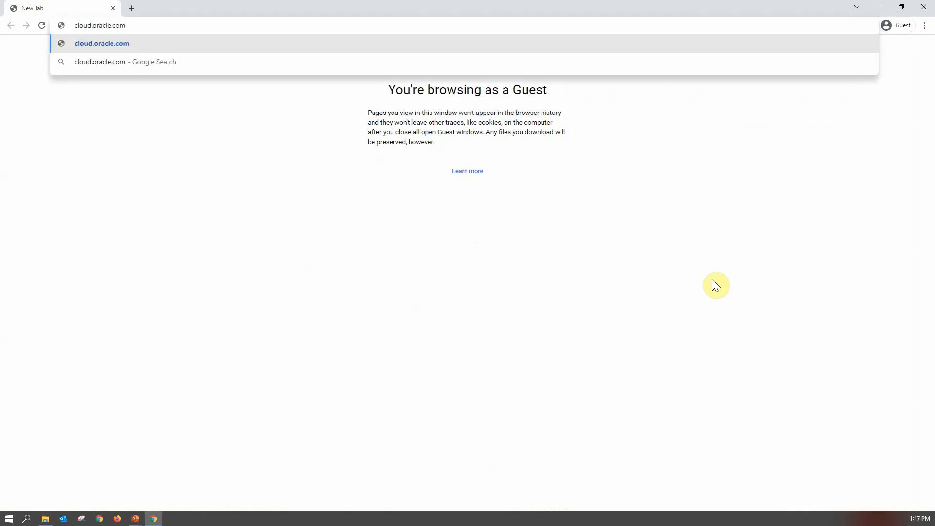
{"action": "key", "text": "Return"}
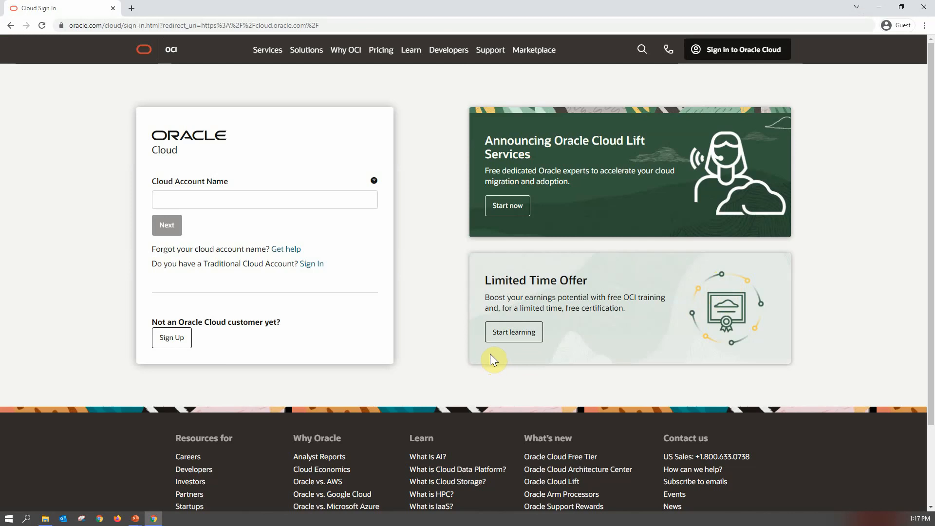
- Enter the cloud account name and continue with the default oracleidentitycloudservice identity provider
{"action": "left_click", "coordinate": [177, 200]}
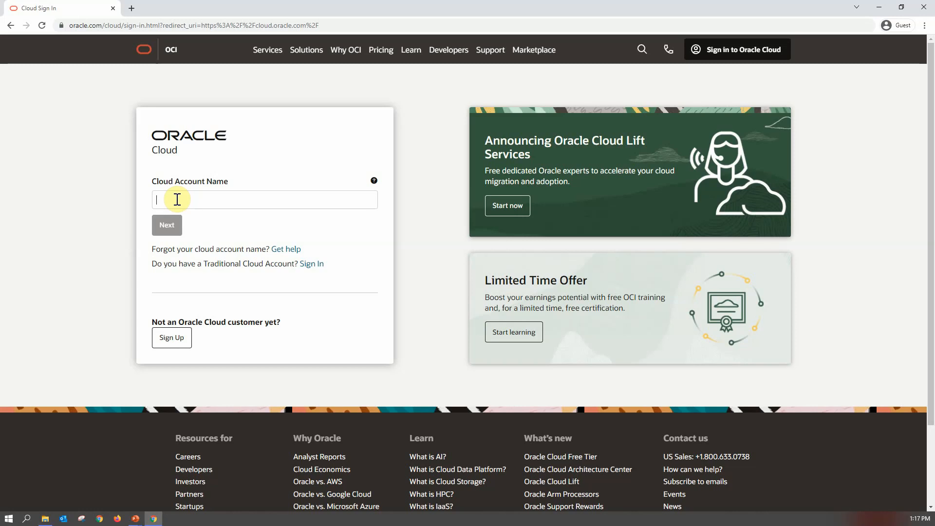
{"action": "type", "text": "build"}
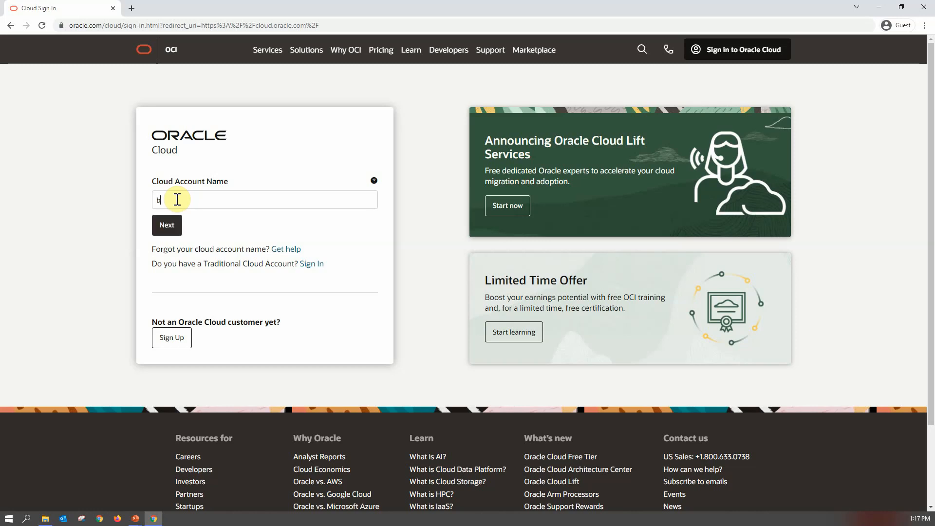
{"action": "type", "text": "withai21"}
{"action": "left_click", "coordinate": [167, 225]}
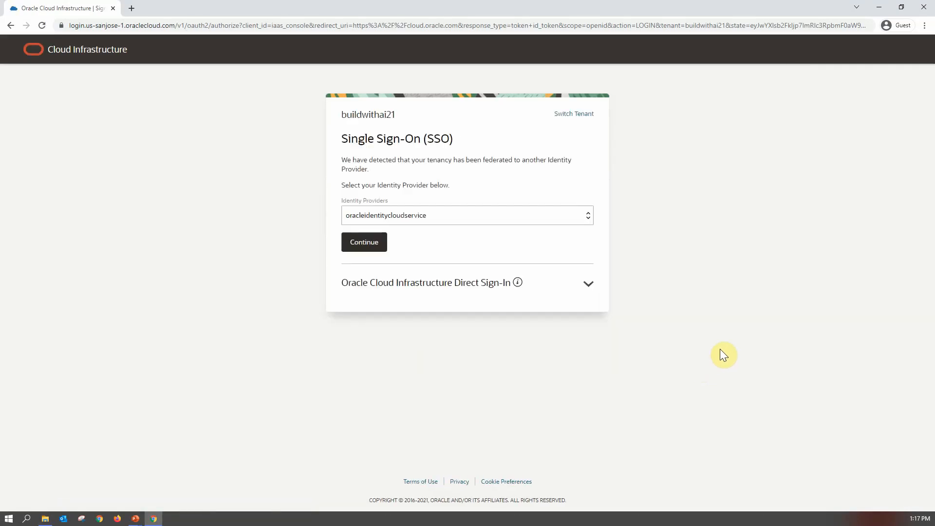
{"action": "left_click", "coordinate": [364, 243]}
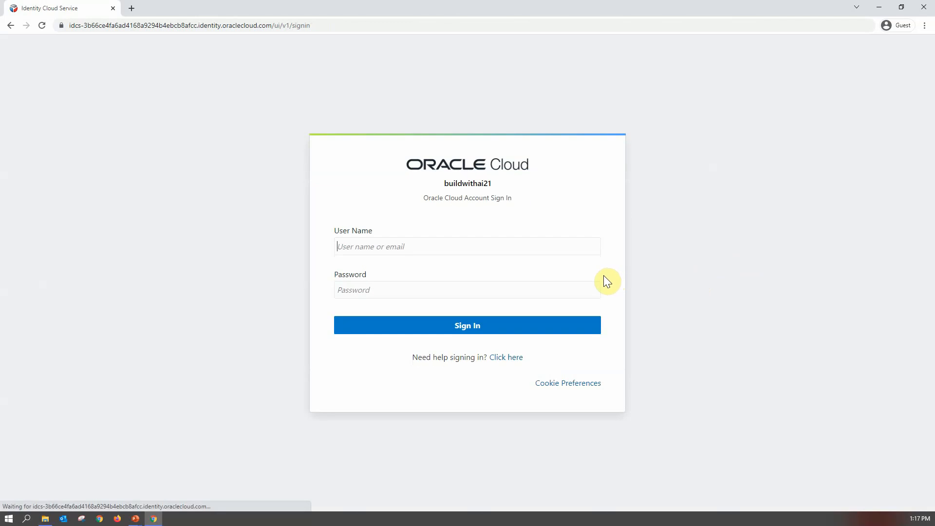
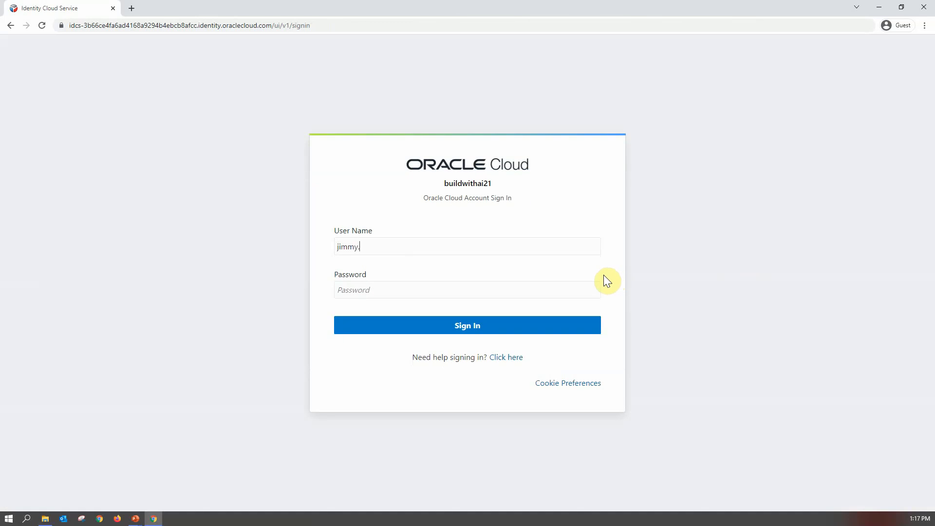
- Sign in with the user's e-mail address and the account password
{"action": "key", "text": "Tab"}
{"action": "type", "text": "••••••••••••"}
{"action": "key", "text": "Return"}
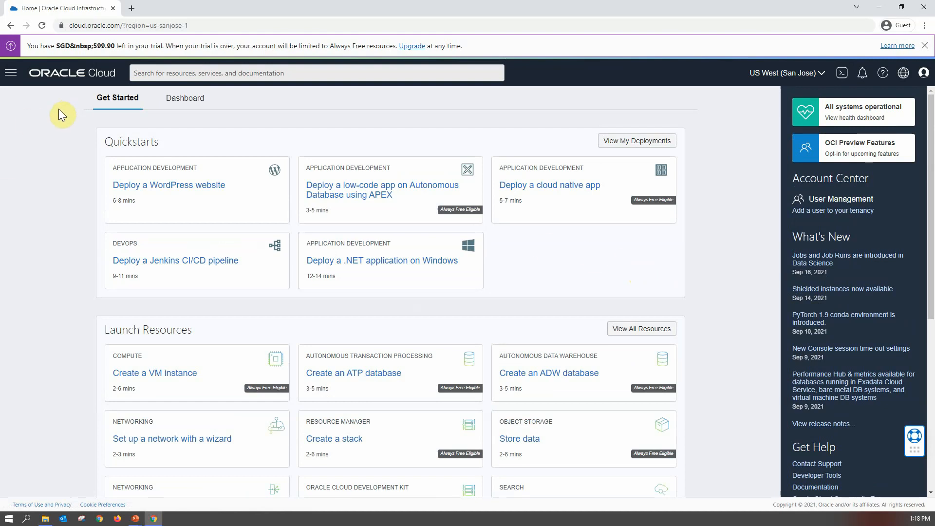
- Open the Compartments page by searching the console for compartment
{"action": "left_click", "coordinate": [11, 75]}
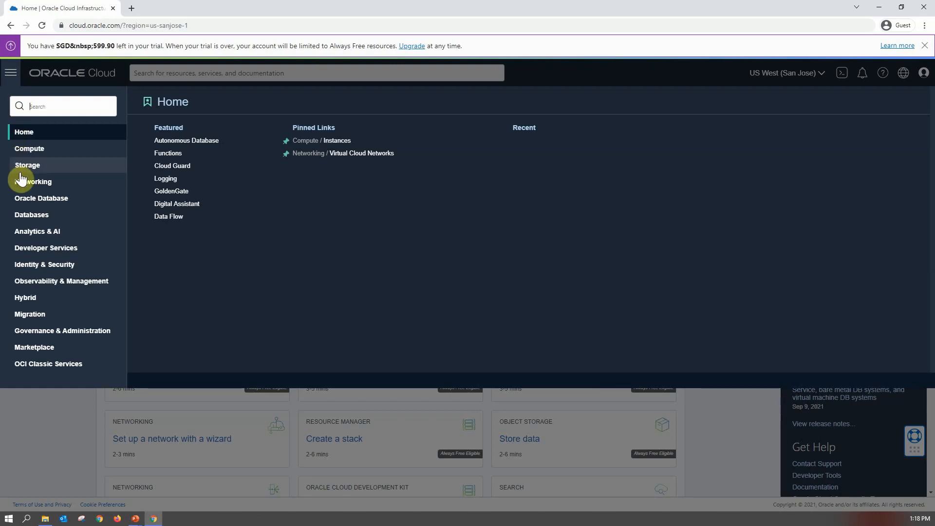
{"action": "left_click", "coordinate": [37, 270]}
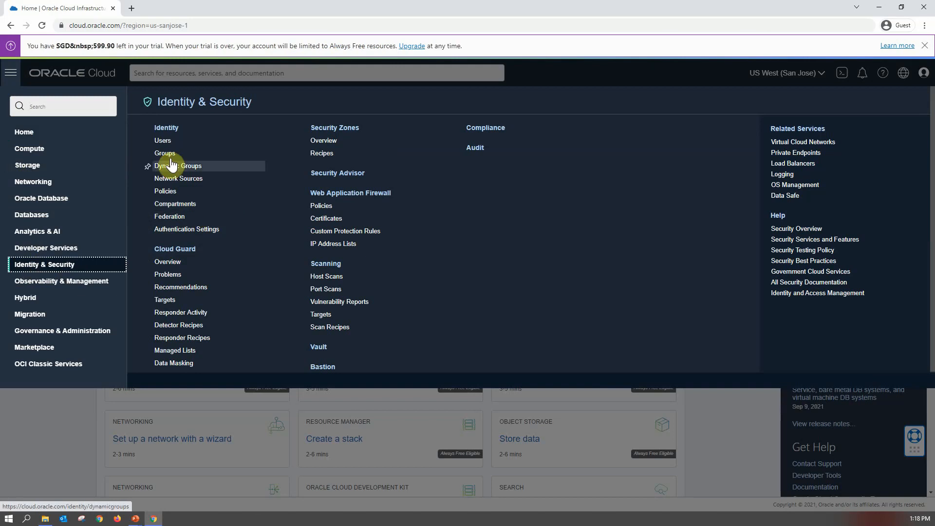
{"action": "left_click", "coordinate": [151, 73]}
{"action": "left_click", "coordinate": [158, 73]}
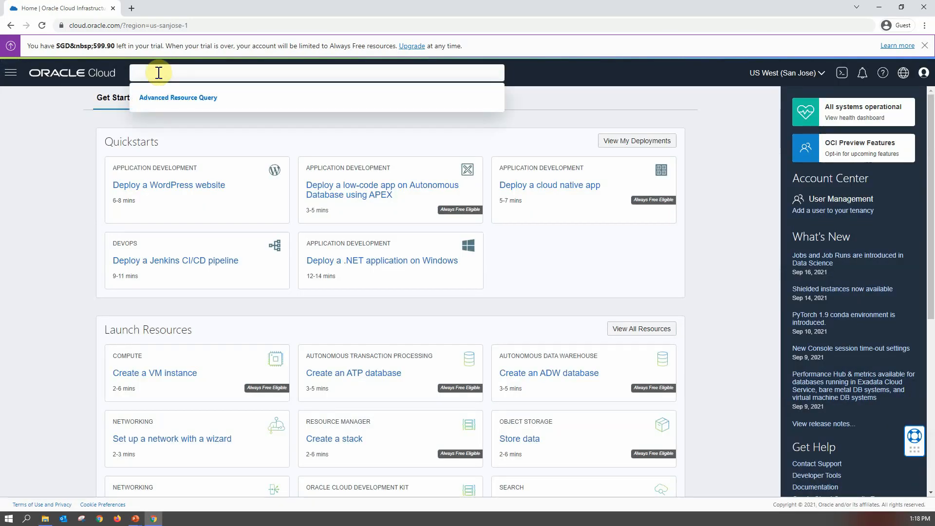
{"action": "type", "text": "compa"}
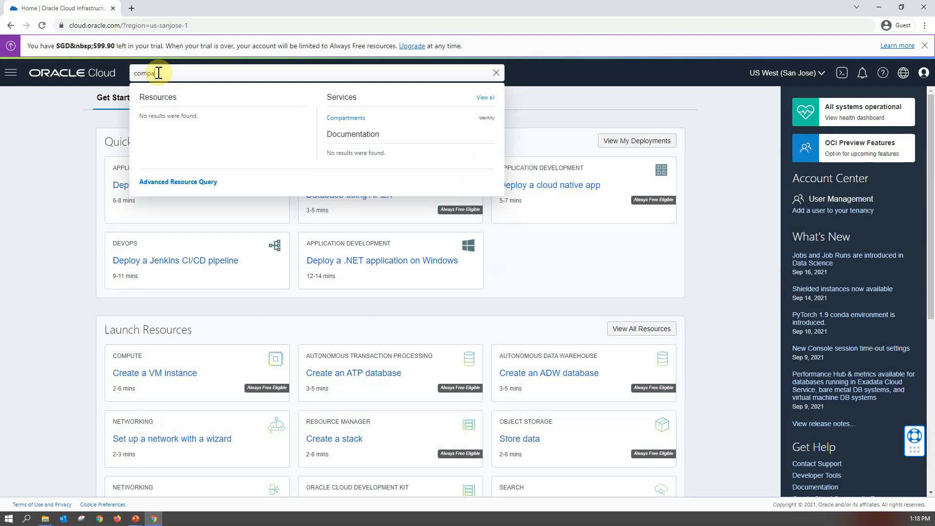
{"action": "type", "text": "rtment"}
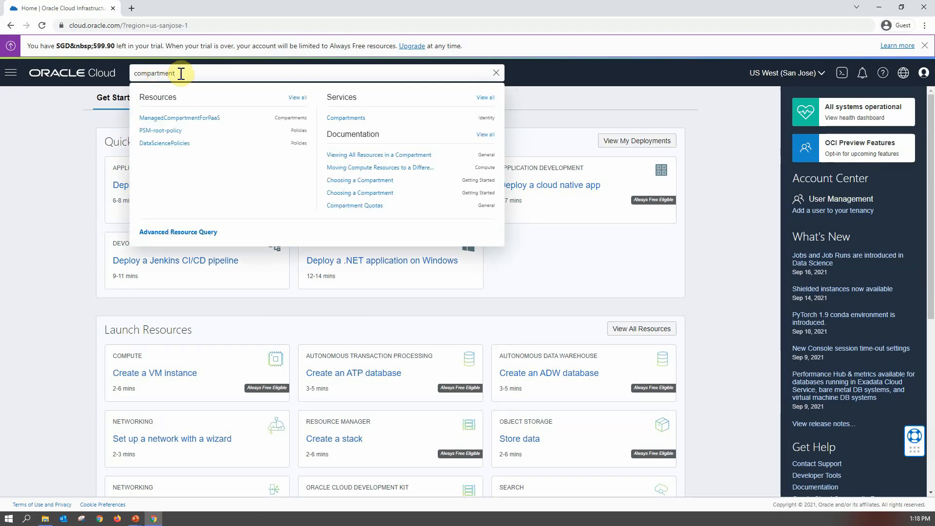
{"action": "left_click", "coordinate": [361, 117]}
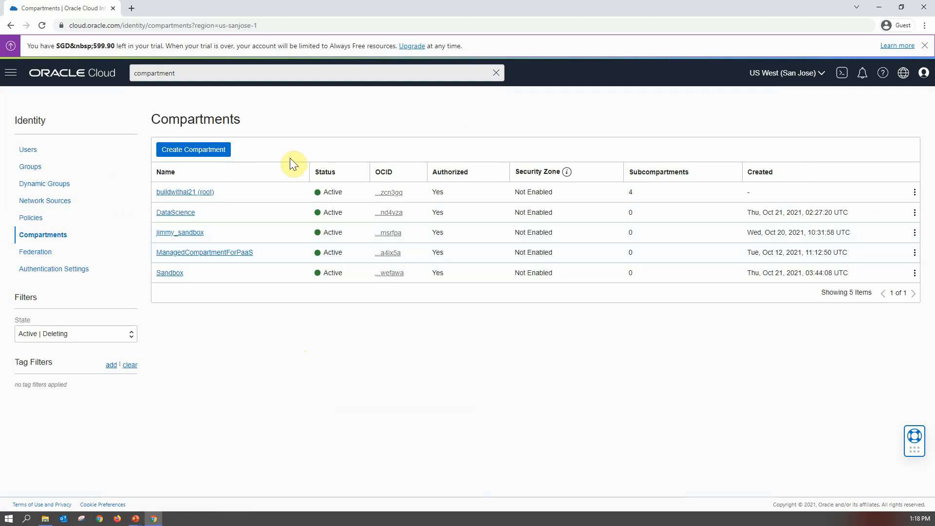
- Create a compartment named mysandbox with description mysandbox under the root compartment and reload the compartments list
{"action": "left_click", "coordinate": [210, 149]}
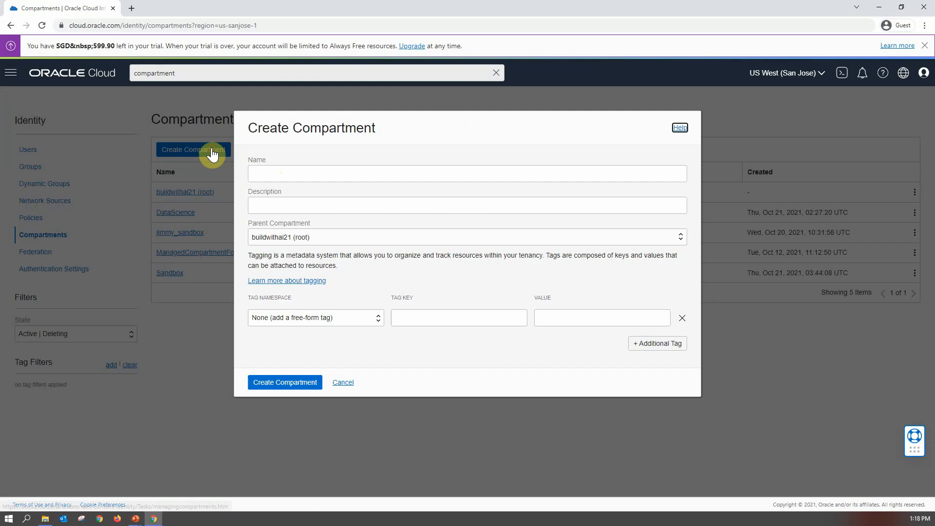
{"action": "left_click", "coordinate": [279, 170]}
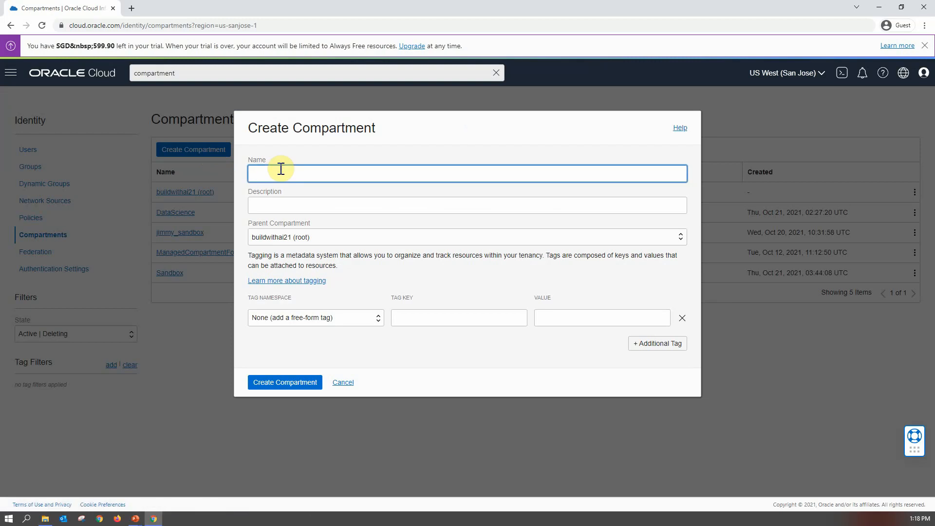
{"action": "type", "text": "sandbox"}
{"action": "type", "text": "my"}
{"action": "double_click", "coordinate": [280, 170]}
{"action": "key", "text": "ctrl+c"}
{"action": "left_click", "coordinate": [278, 204]}
{"action": "key", "text": "ctrl+v"}
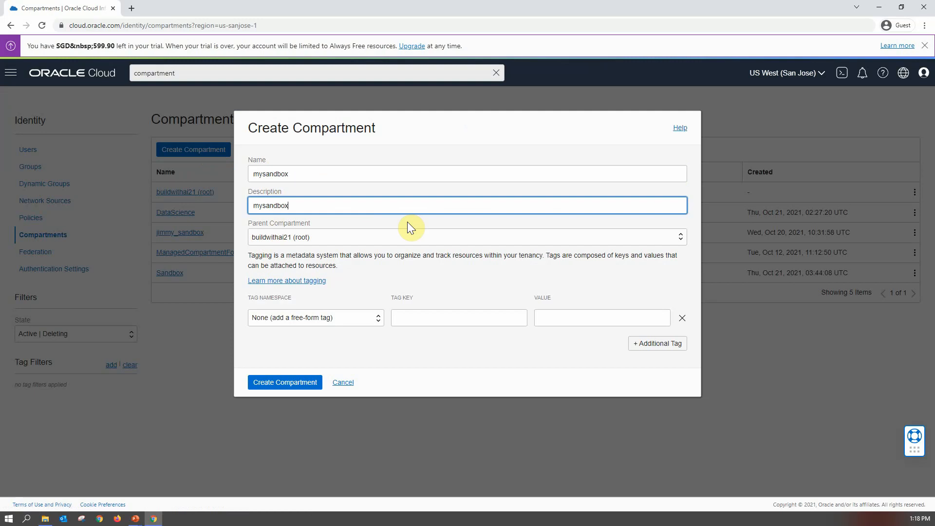
{"action": "left_click", "coordinate": [293, 382]}
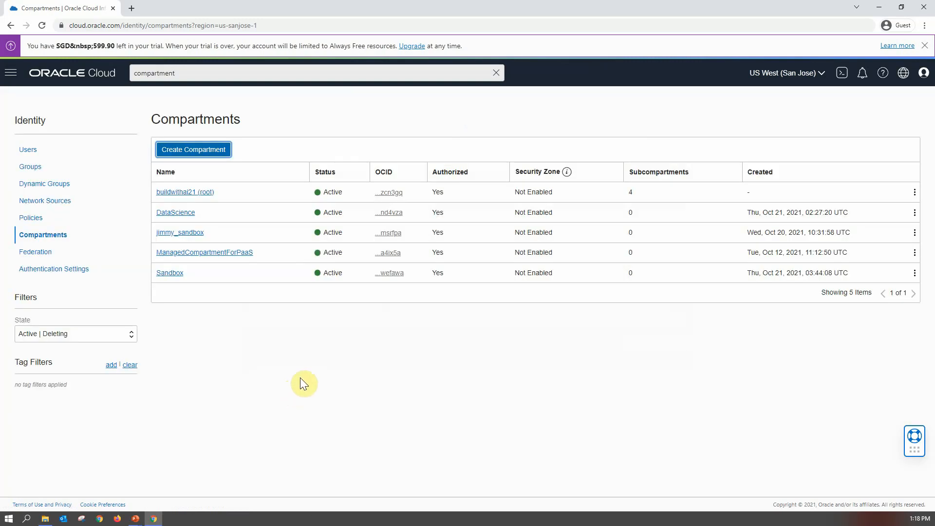
{"action": "left_click", "coordinate": [33, 218]}
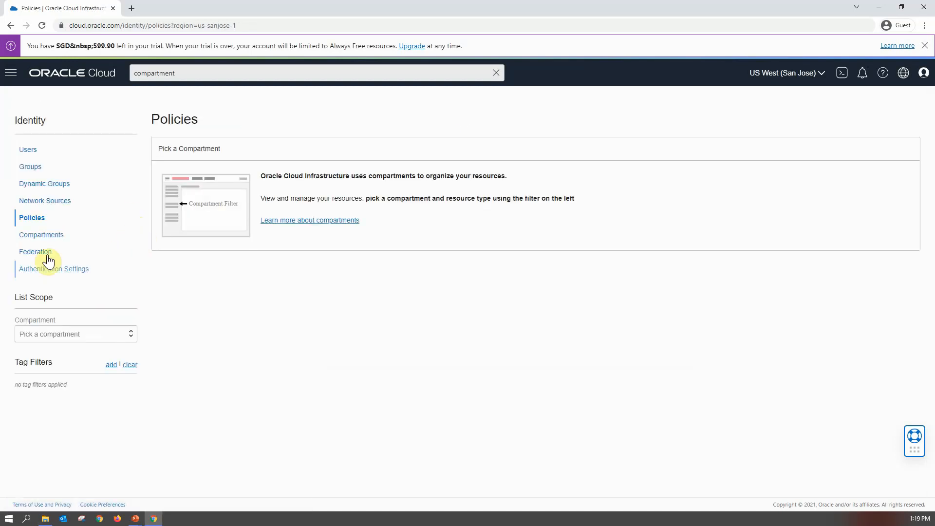
{"action": "left_click", "coordinate": [44, 237]}
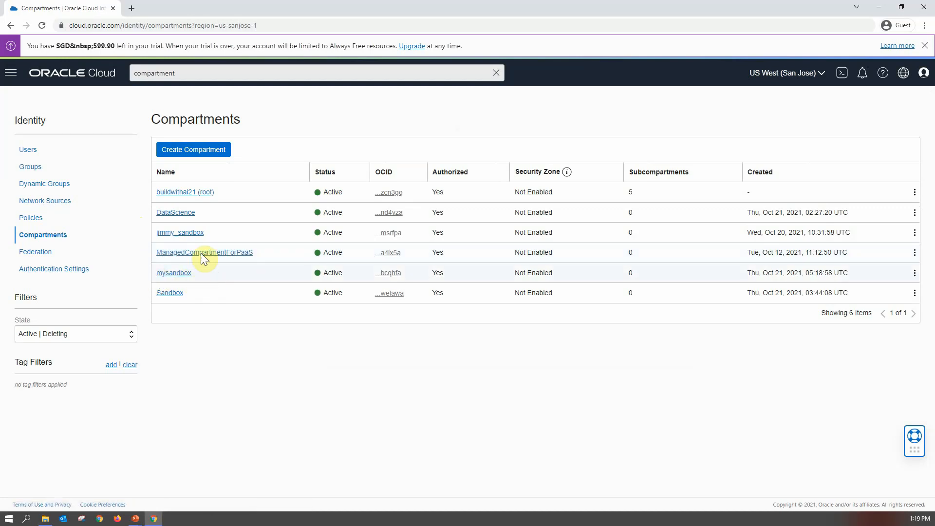
- Open Virtual Cloud Networks and set the list scope to the mysandbox compartment
{"action": "left_click", "coordinate": [9, 74]}
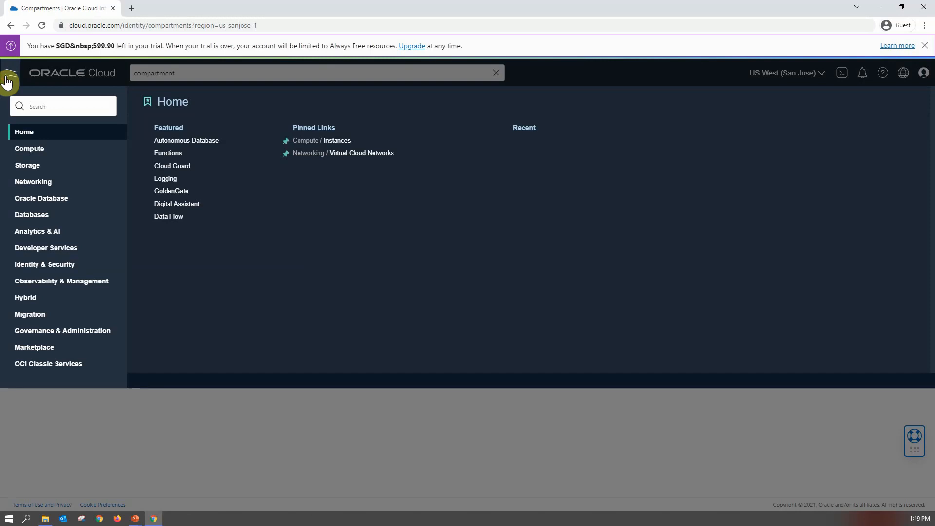
{"action": "left_click", "coordinate": [36, 186]}
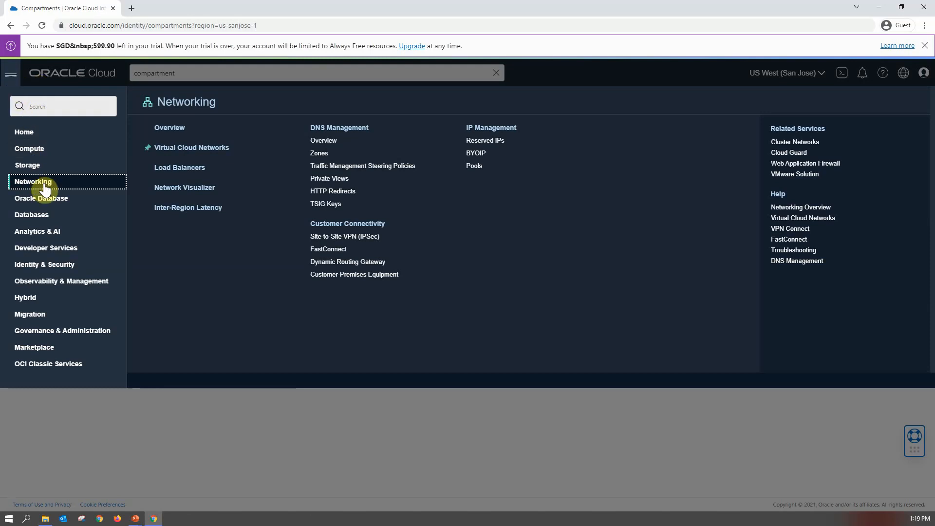
{"action": "left_click", "coordinate": [210, 148]}
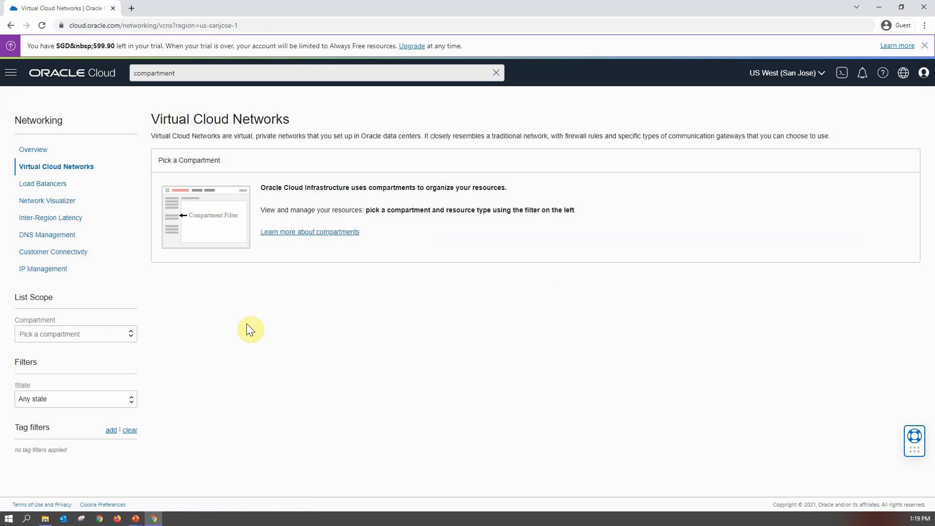
{"action": "left_click", "coordinate": [129, 334]}
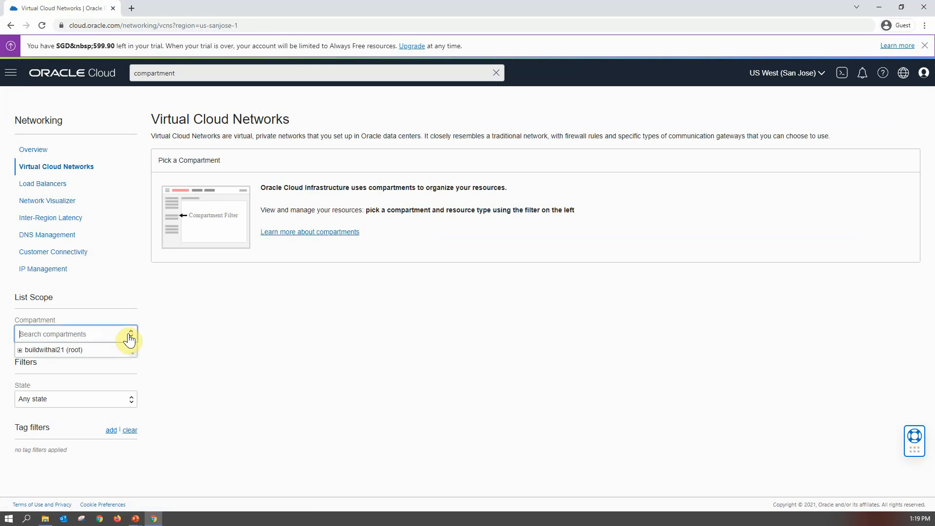
{"action": "left_click", "coordinate": [19, 351]}
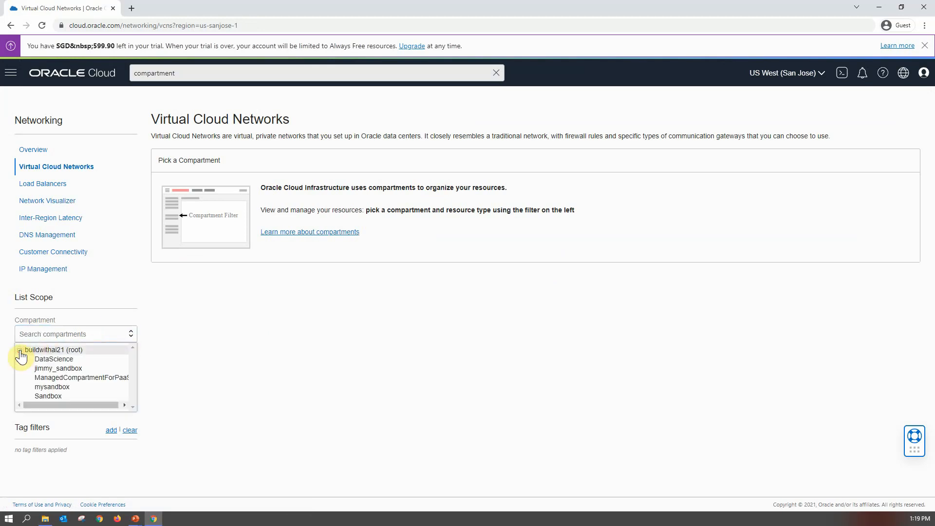
{"action": "left_click", "coordinate": [59, 387]}
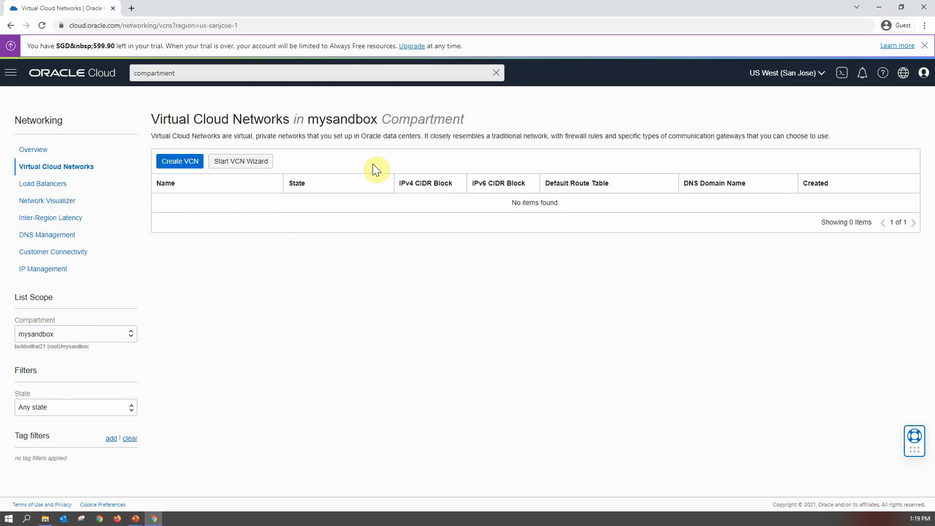
- Launch the VCN Wizard for a VCN with Internet Connectivity and name the VCN myvcn
{"action": "left_click", "coordinate": [238, 165]}
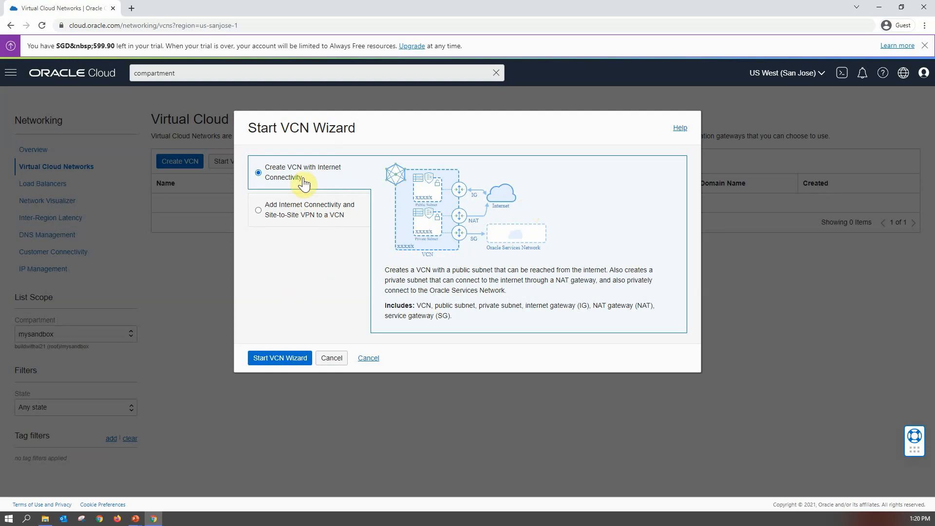
{"action": "left_click", "coordinate": [281, 359]}
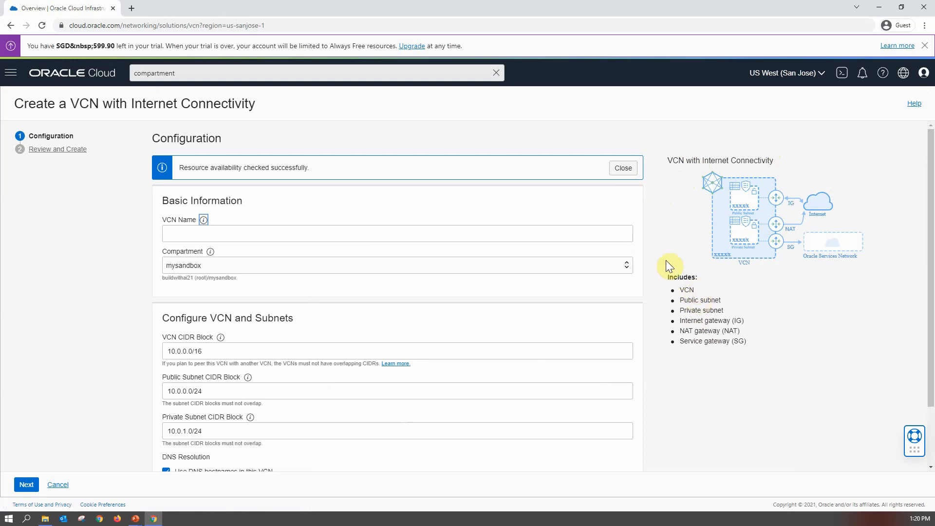
{"action": "left_click", "coordinate": [253, 237]}
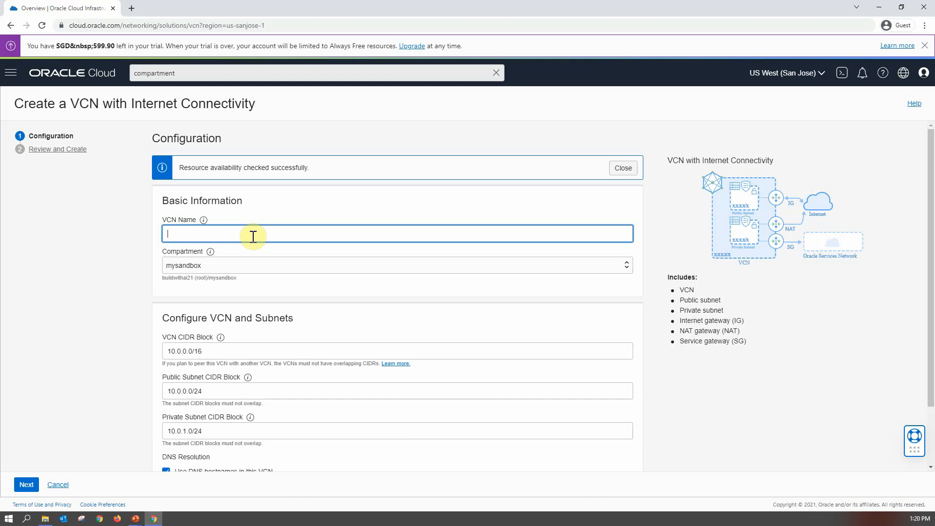
{"action": "type", "text": "myvcn"}
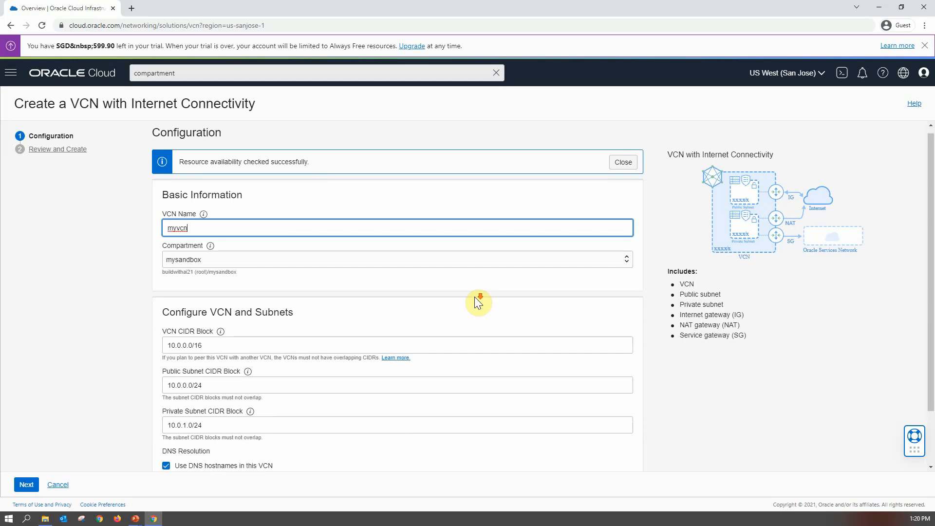
- Advance to Review and Create and look over the VCN, subnet and gateway settings
{"action": "scroll", "coordinate": [474, 299], "scroll_direction": "down", "scroll_amount": 2}
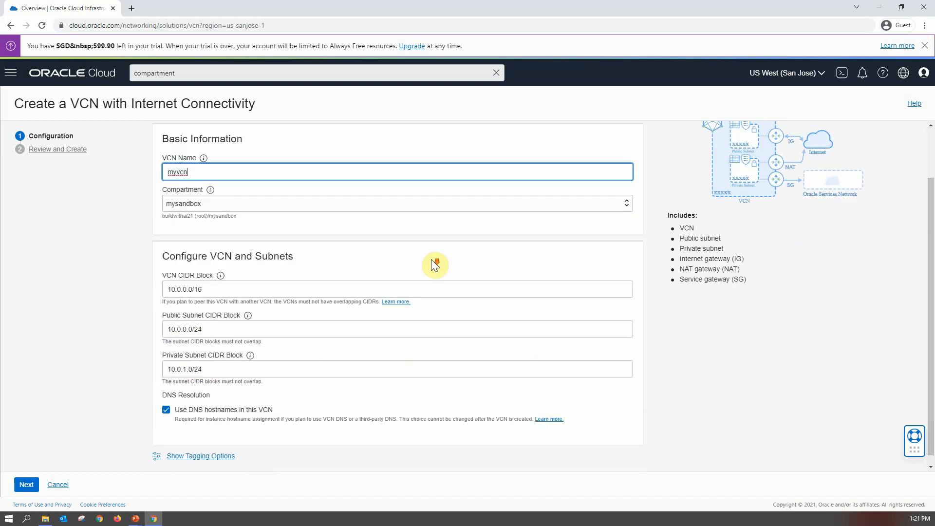
{"action": "left_click", "coordinate": [20, 486]}
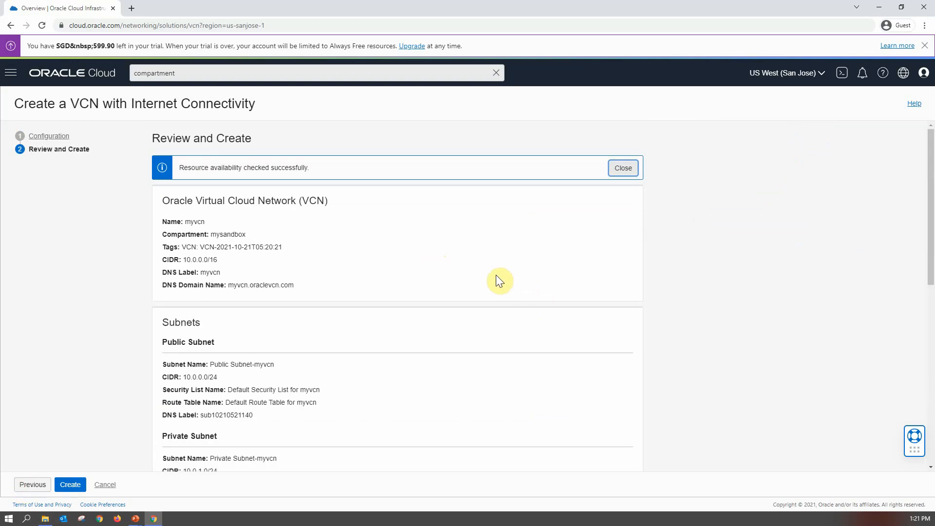
{"action": "scroll", "coordinate": [462, 277], "scroll_direction": "down", "scroll_amount": 1}
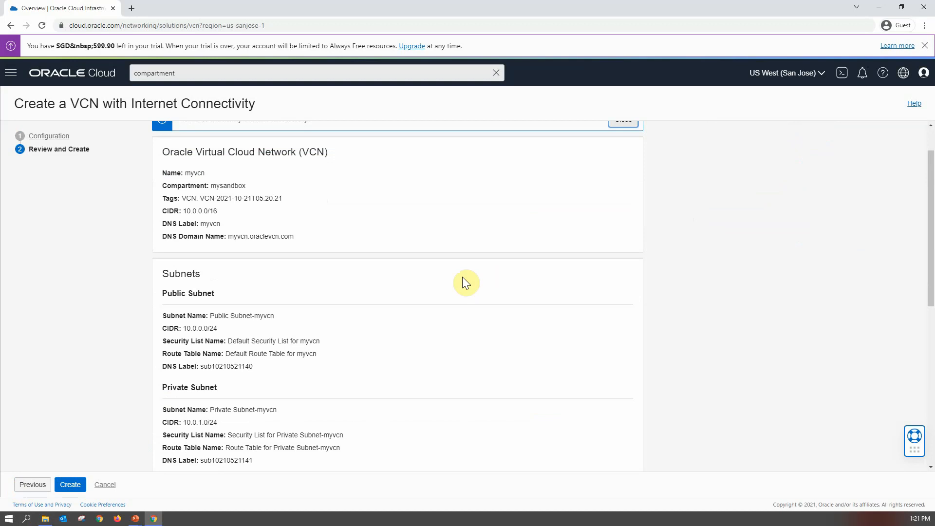
{"action": "scroll", "coordinate": [462, 277], "scroll_direction": "down", "scroll_amount": 5}
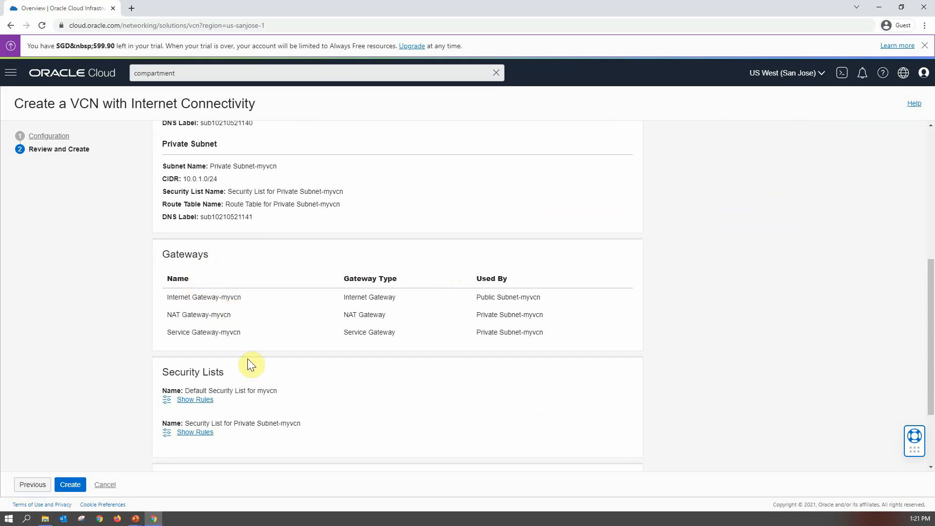
- Review the default security list rules for myvcn and create the VCN
{"action": "scroll", "coordinate": [248, 364], "scroll_direction": "down", "scroll_amount": 2}
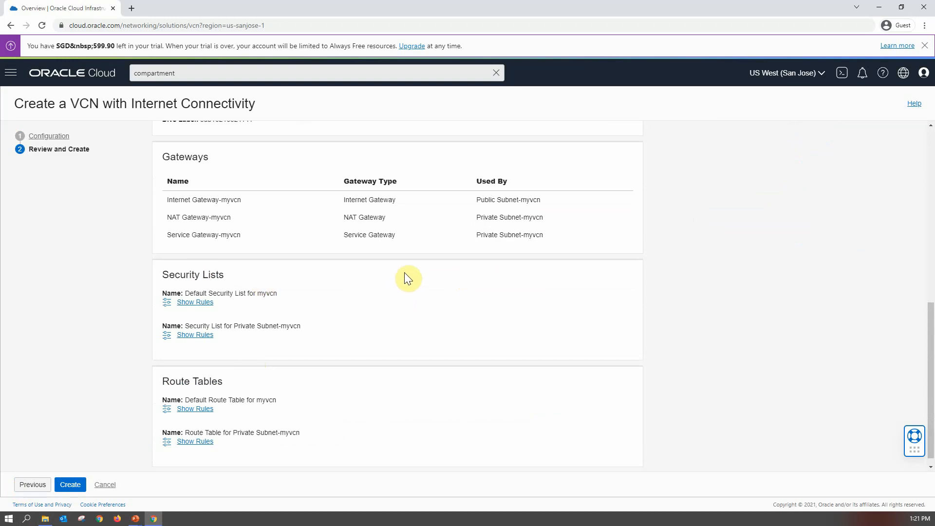
{"action": "left_click", "coordinate": [195, 303]}
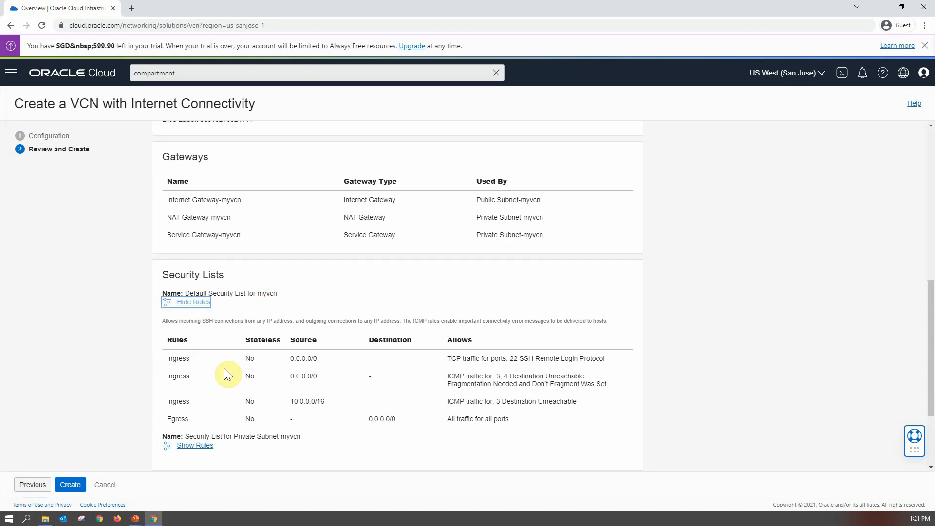
{"action": "scroll", "coordinate": [224, 369], "scroll_direction": "down", "scroll_amount": 1}
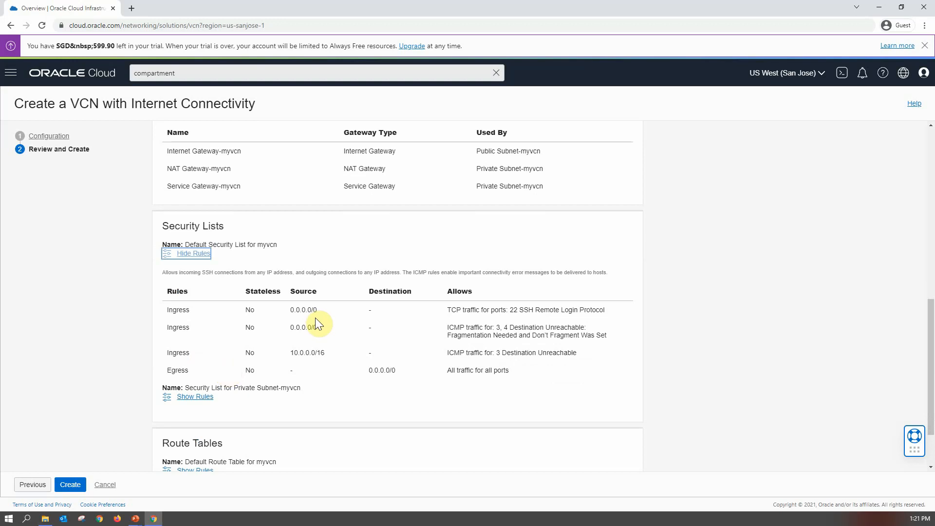
{"action": "scroll", "coordinate": [514, 318], "scroll_direction": "down", "scroll_amount": 2}
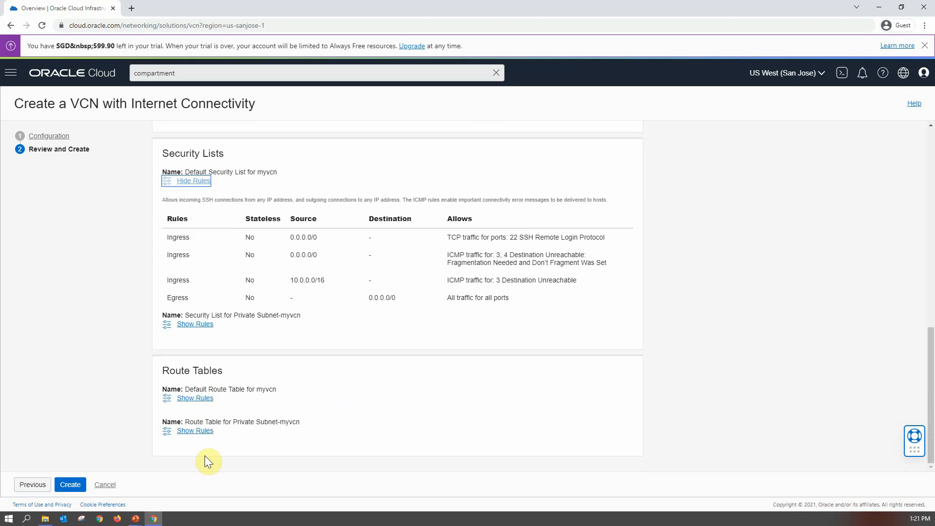
{"action": "left_click", "coordinate": [69, 486]}
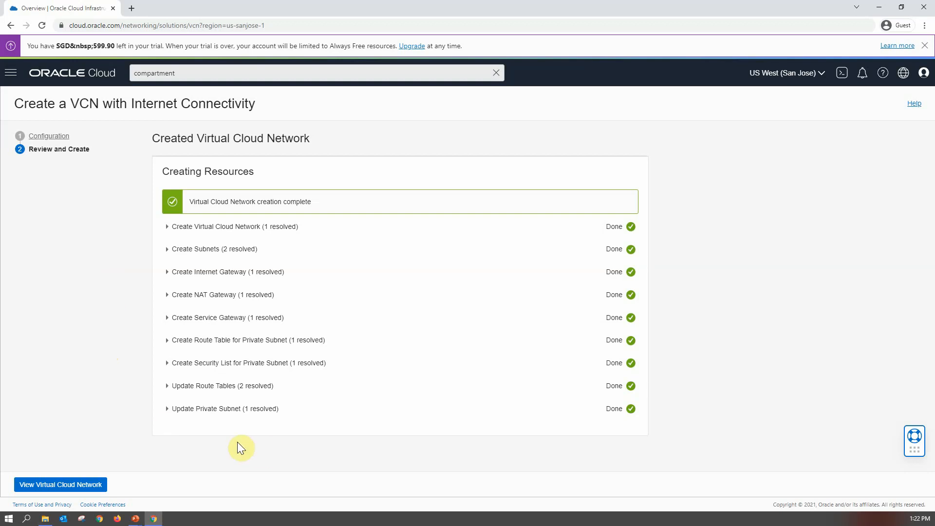
- Open the details page of the myvcn virtual cloud network through the Networking section
{"action": "left_click", "coordinate": [58, 485]}
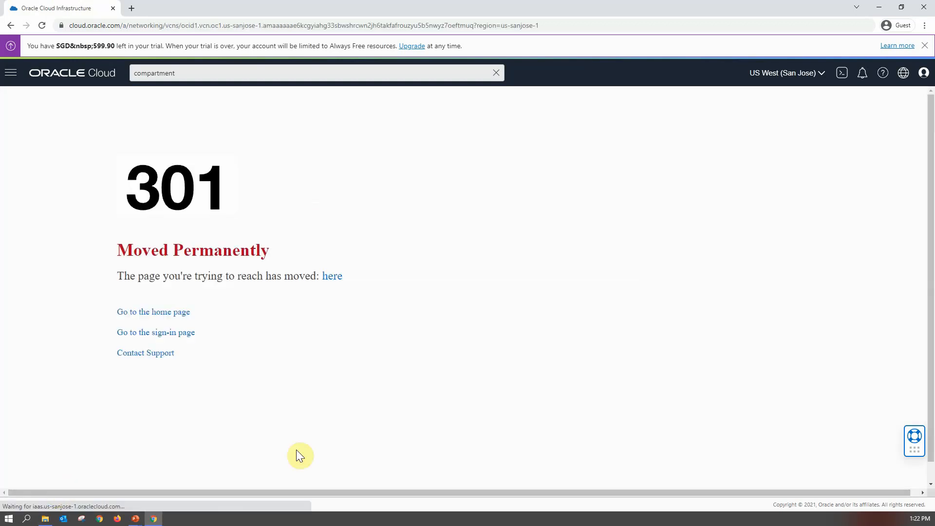
{"action": "left_click", "coordinate": [147, 313]}
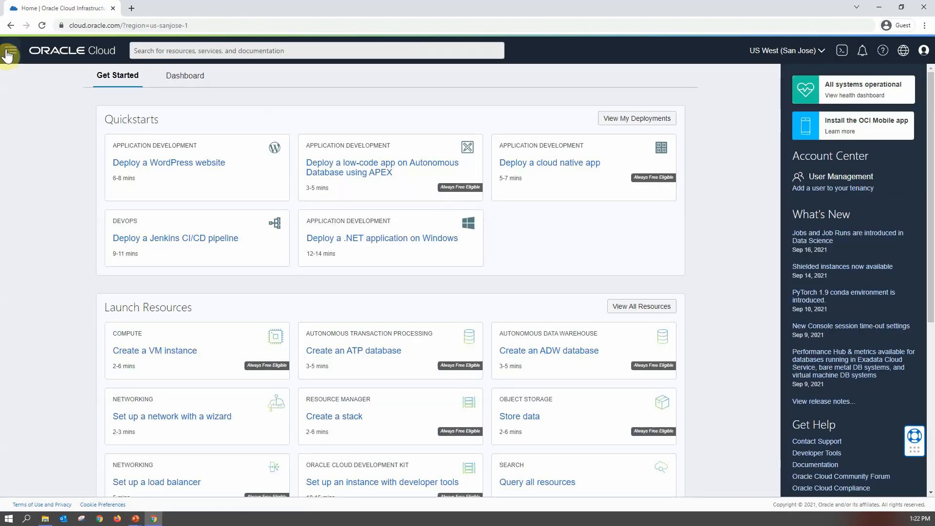
{"action": "left_click", "coordinate": [8, 55]}
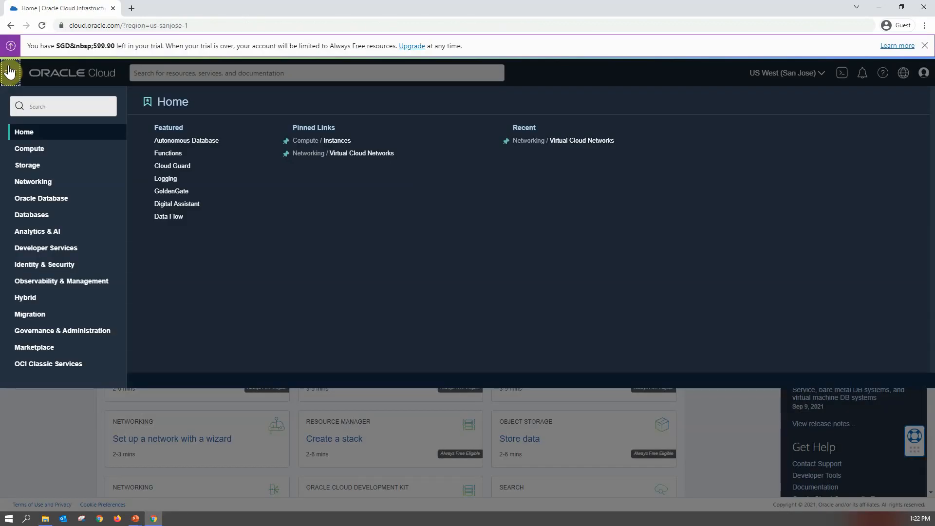
{"action": "left_click", "coordinate": [46, 188]}
{"action": "left_click", "coordinate": [208, 148]}
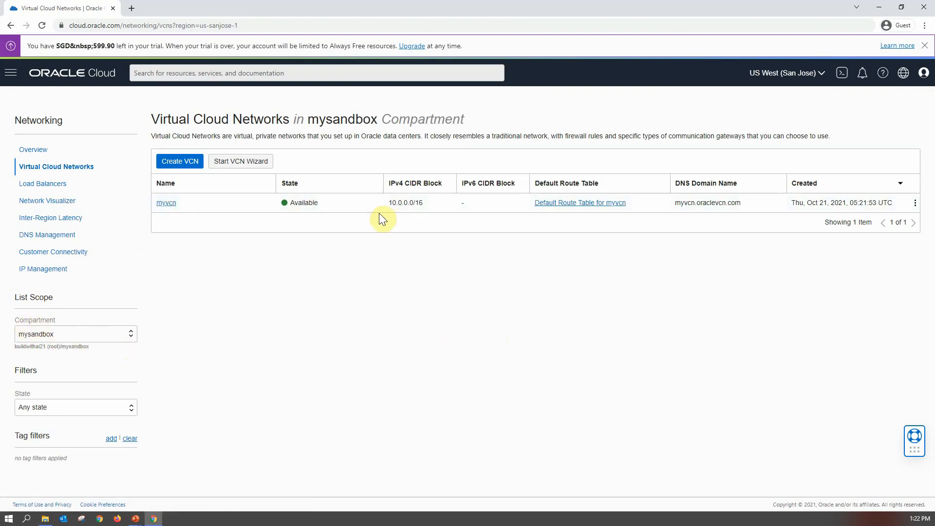
{"action": "left_click", "coordinate": [166, 202]}
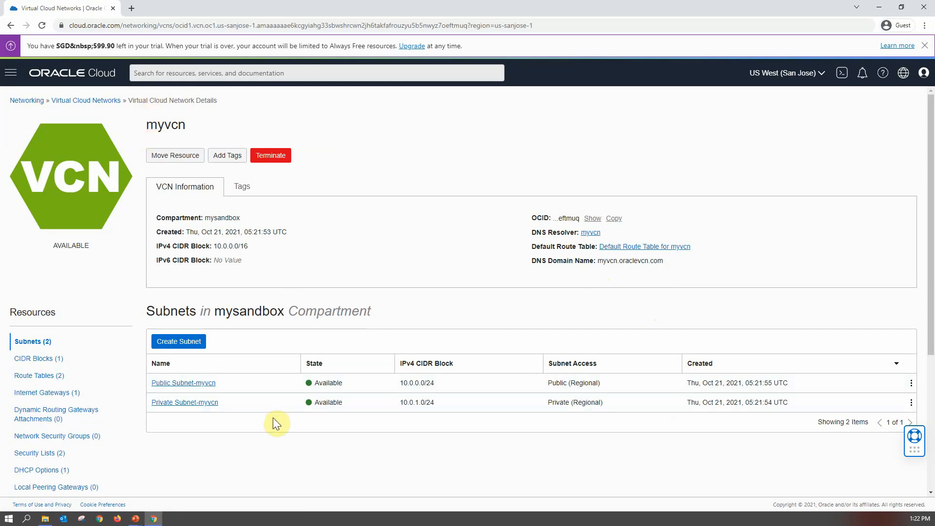
- Examine the VCN's CIDR blocks, route tables and internet gateways
{"action": "left_click", "coordinate": [57, 364]}
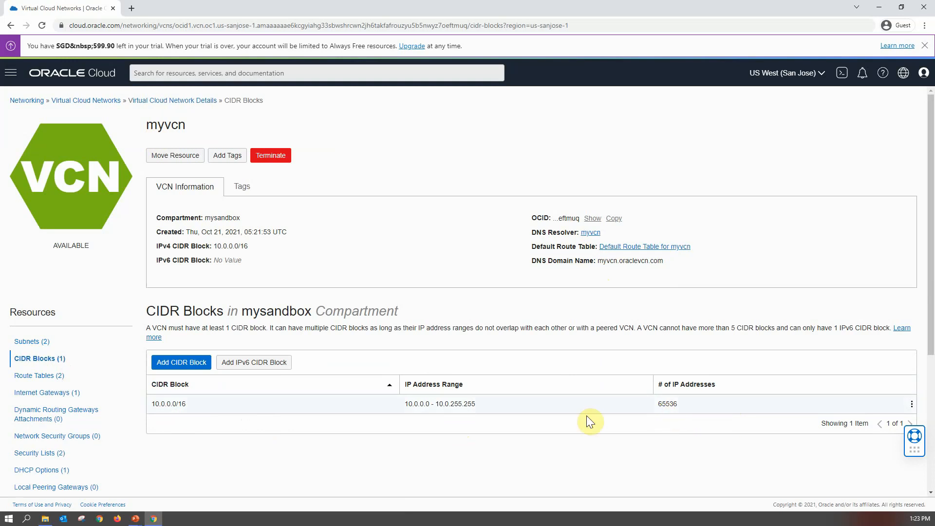
{"action": "left_click", "coordinate": [57, 378]}
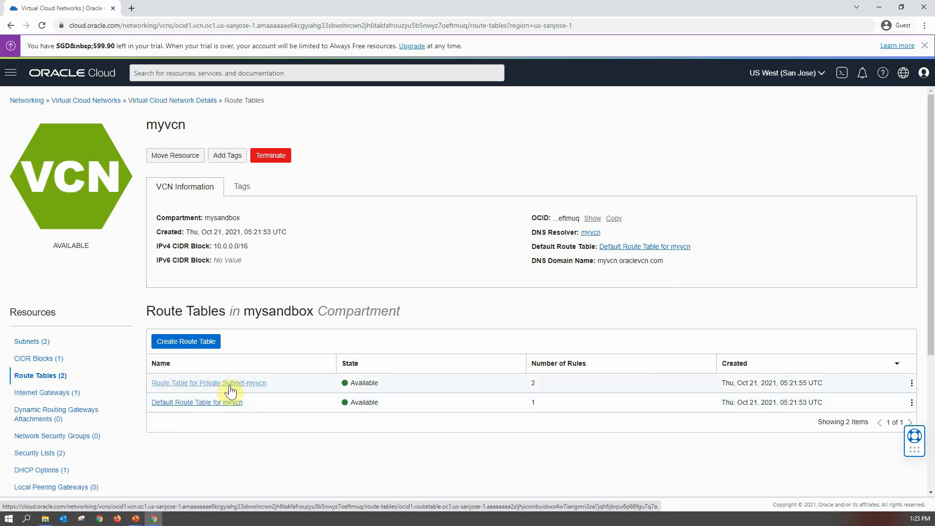
{"action": "scroll", "coordinate": [72, 363], "scroll_direction": "down", "scroll_amount": 1}
{"action": "left_click", "coordinate": [68, 344]}
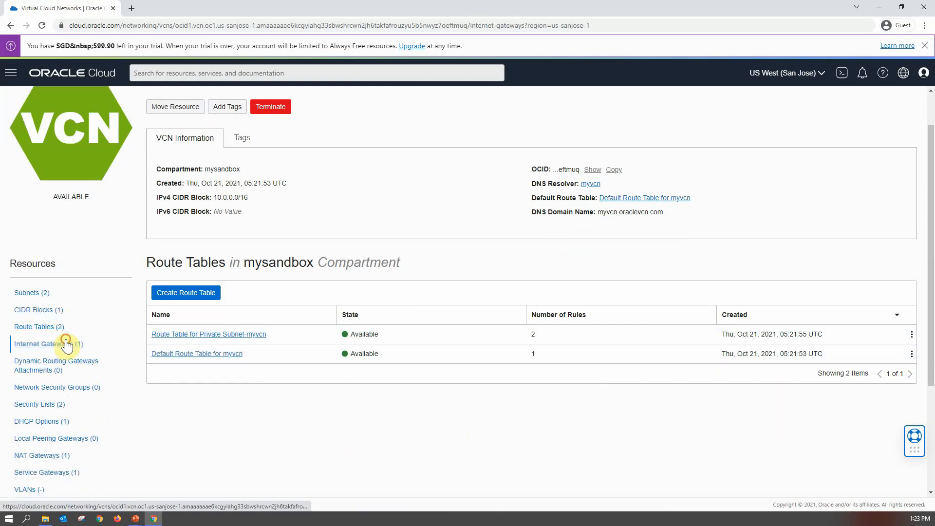
{"action": "scroll", "coordinate": [116, 413], "scroll_direction": "down", "scroll_amount": 3}
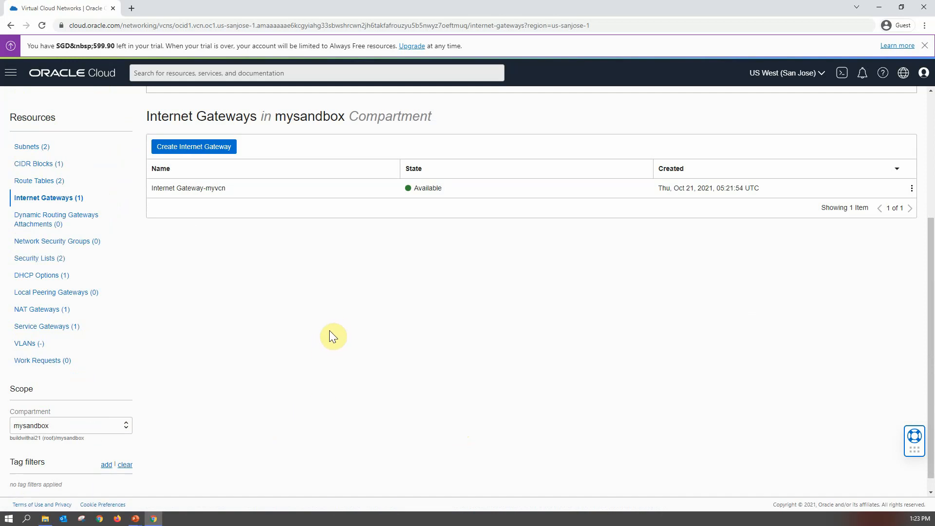
{"action": "scroll", "coordinate": [334, 325], "scroll_direction": "up", "scroll_amount": 4}
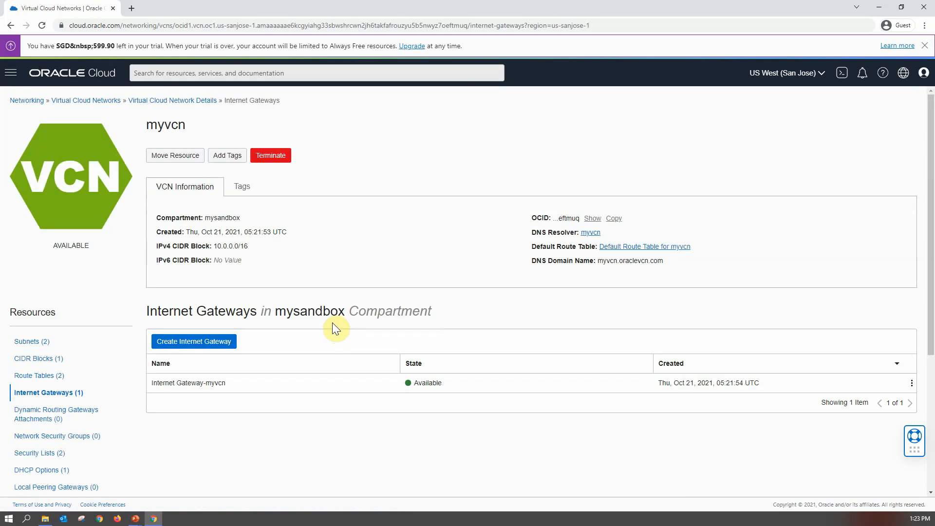
- Start creating a compute instance in the mysandbox compartment and name it MyWebServer
{"action": "left_click", "coordinate": [9, 76]}
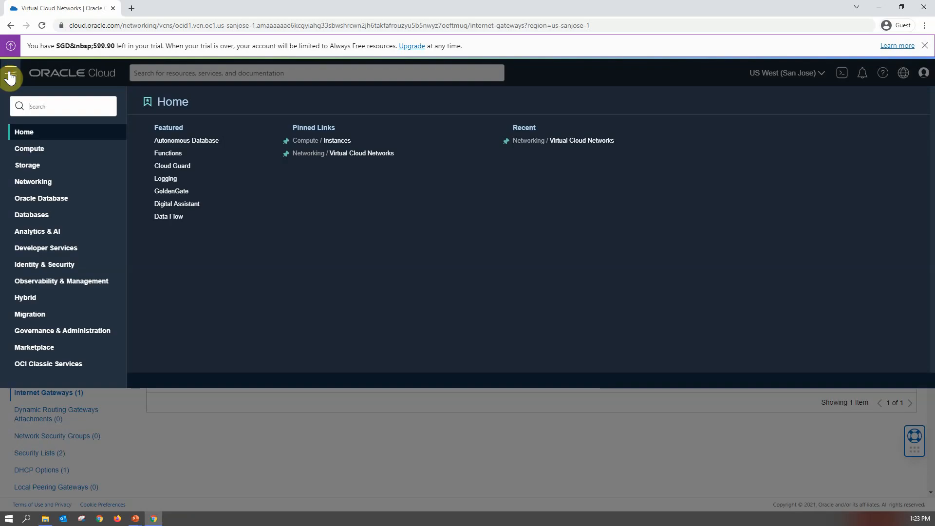
{"action": "left_click", "coordinate": [34, 149]}
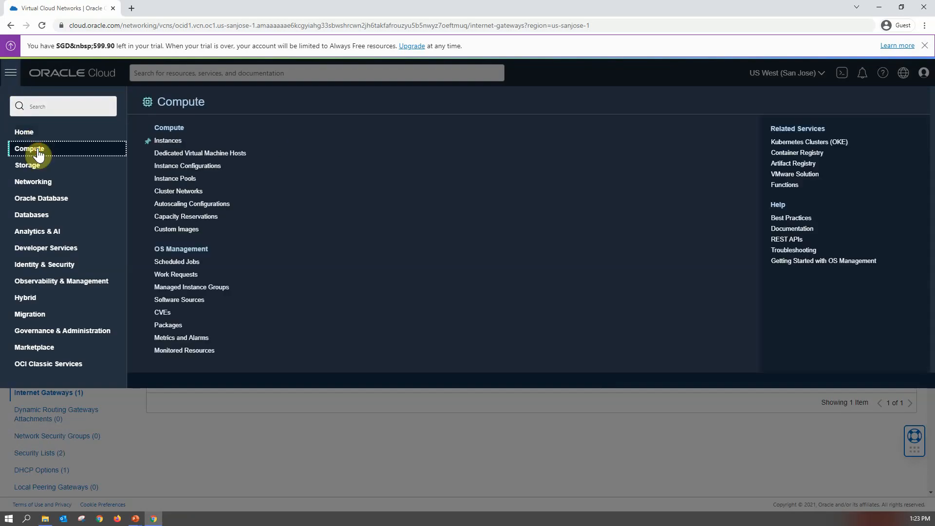
{"action": "left_click", "coordinate": [177, 140]}
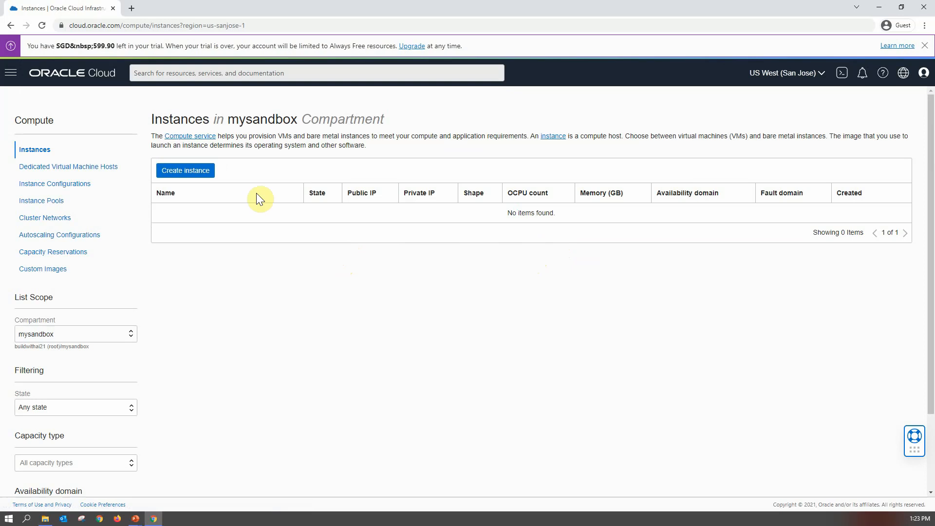
{"action": "left_click", "coordinate": [184, 172]}
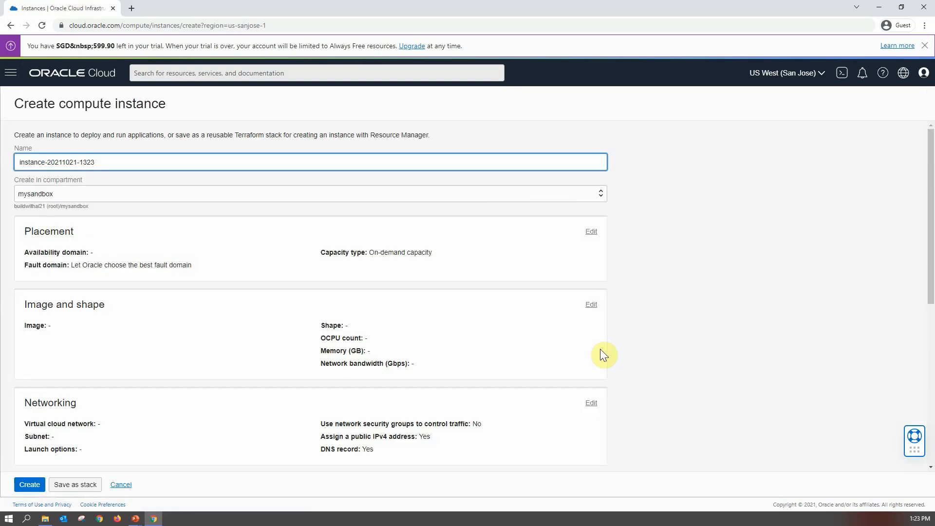
{"action": "triple_click", "coordinate": [110, 162]}
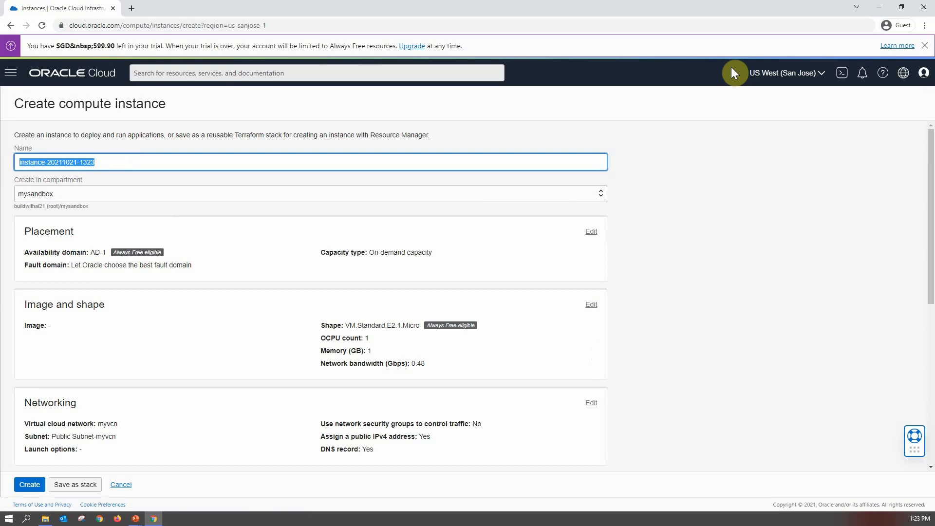
{"action": "type", "text": "MyWeb"}
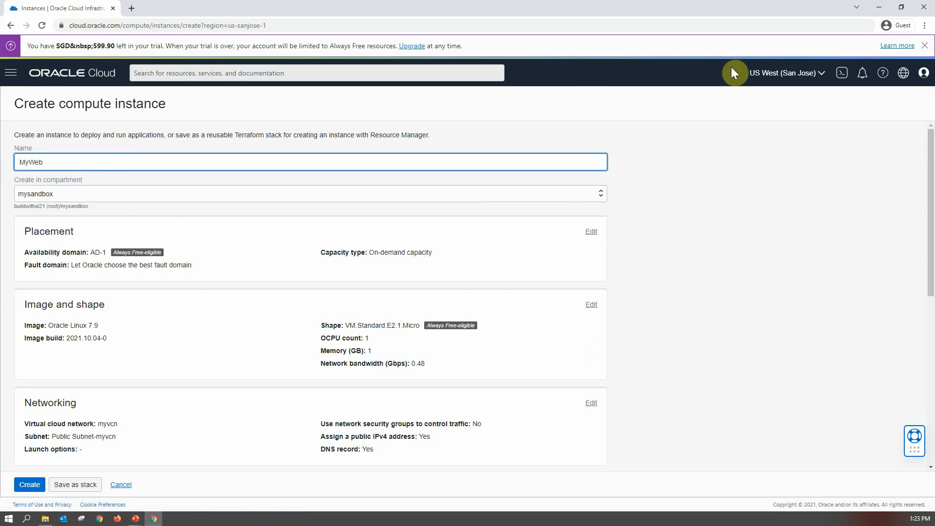
{"action": "type", "text": "Server"}
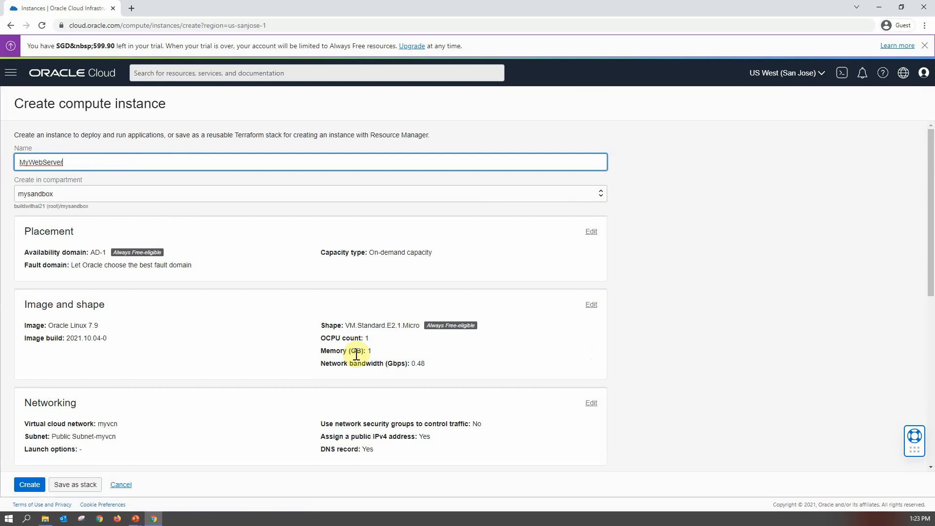
{"action": "left_click", "coordinate": [691, 240]}
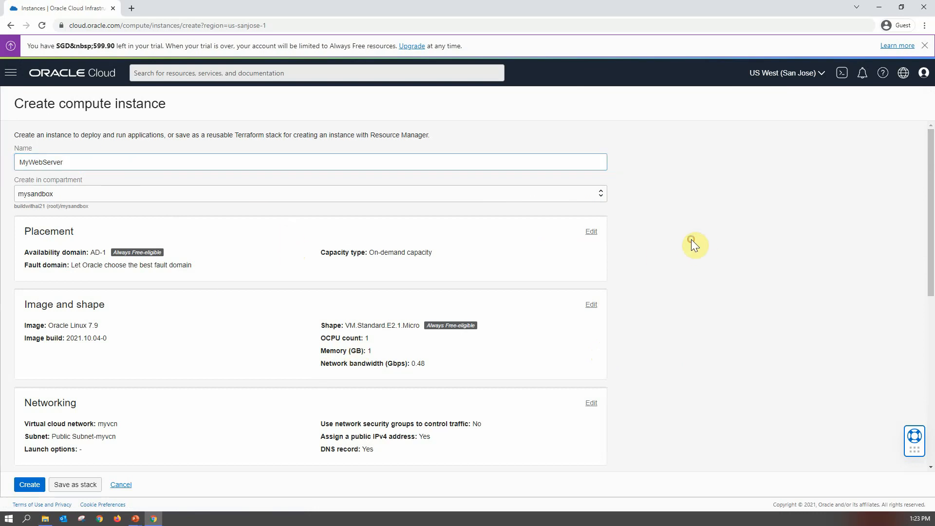
- Expand the Placement settings and advanced options to review the capacity type and fault domain choices
{"action": "scroll", "coordinate": [692, 239], "scroll_direction": "down", "scroll_amount": 2}
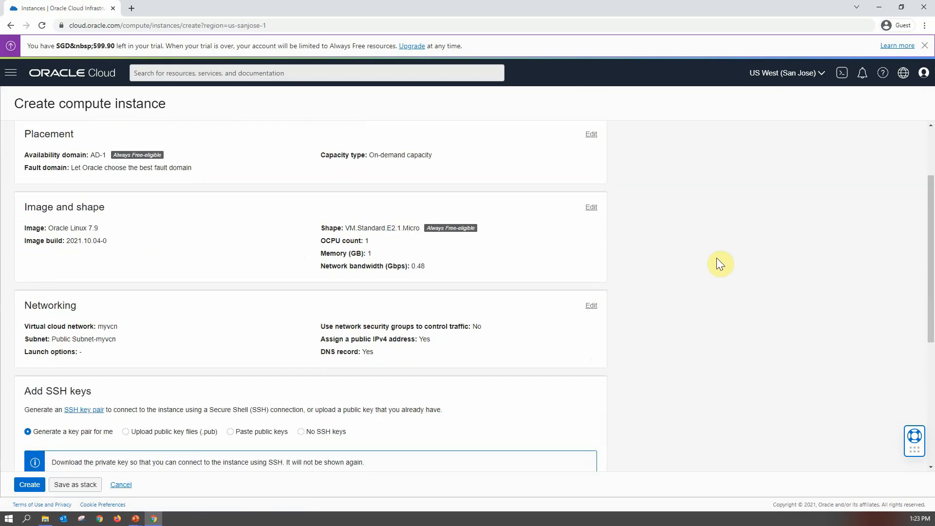
{"action": "scroll", "coordinate": [717, 259], "scroll_direction": "up", "scroll_amount": 1}
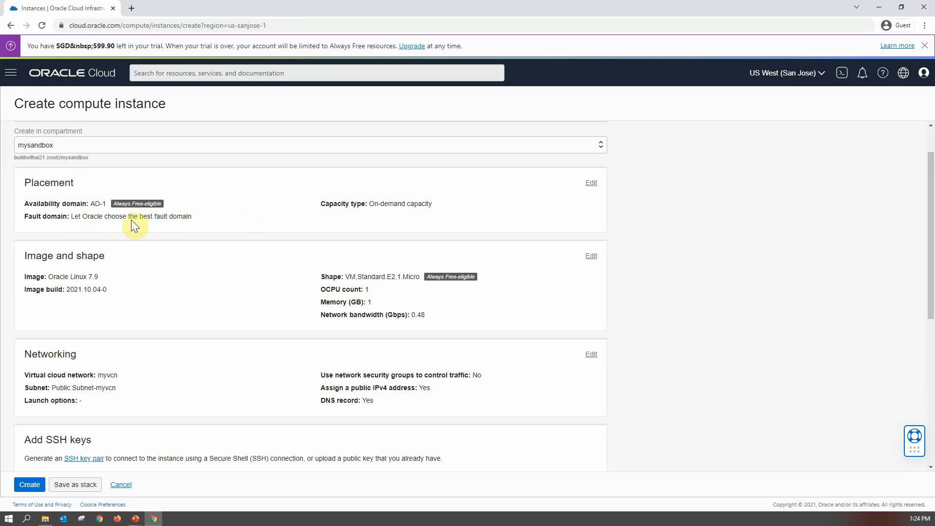
{"action": "left_click", "coordinate": [592, 183]}
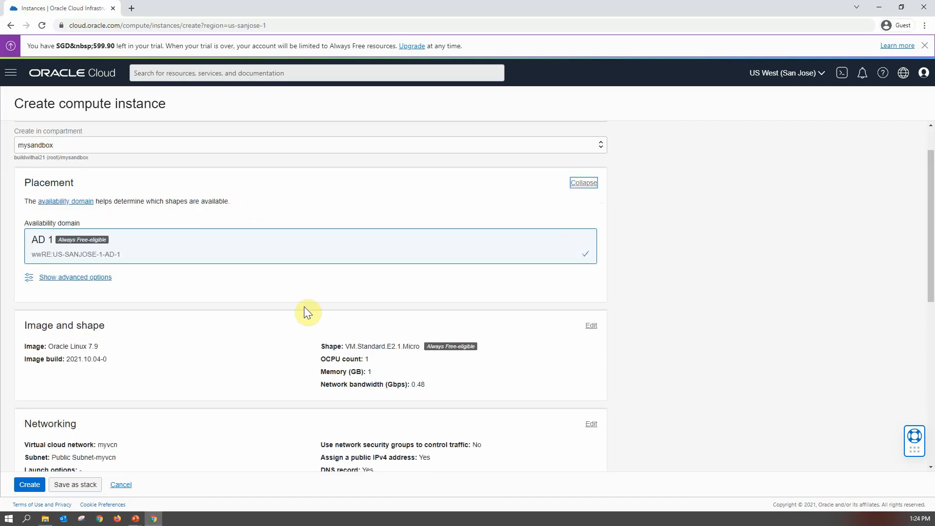
{"action": "left_click", "coordinate": [77, 277]}
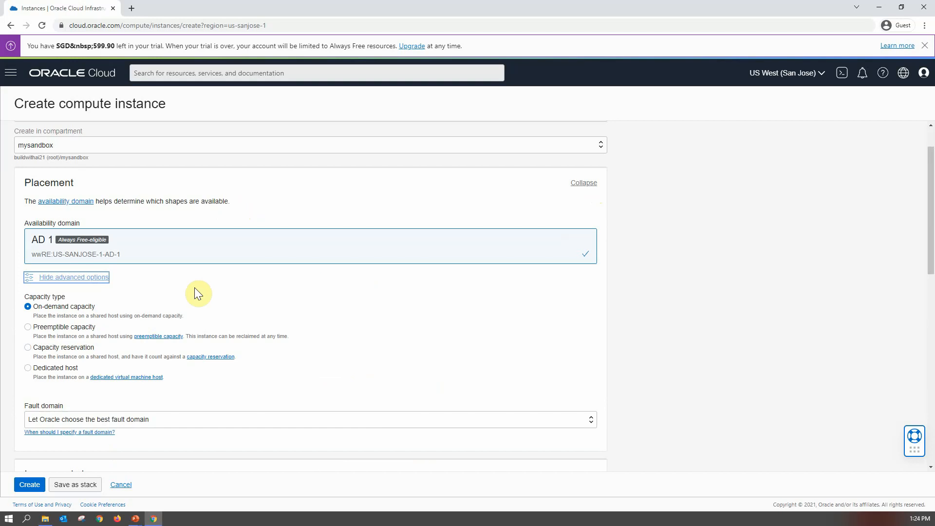
{"action": "scroll", "coordinate": [376, 276], "scroll_direction": "down", "scroll_amount": 2}
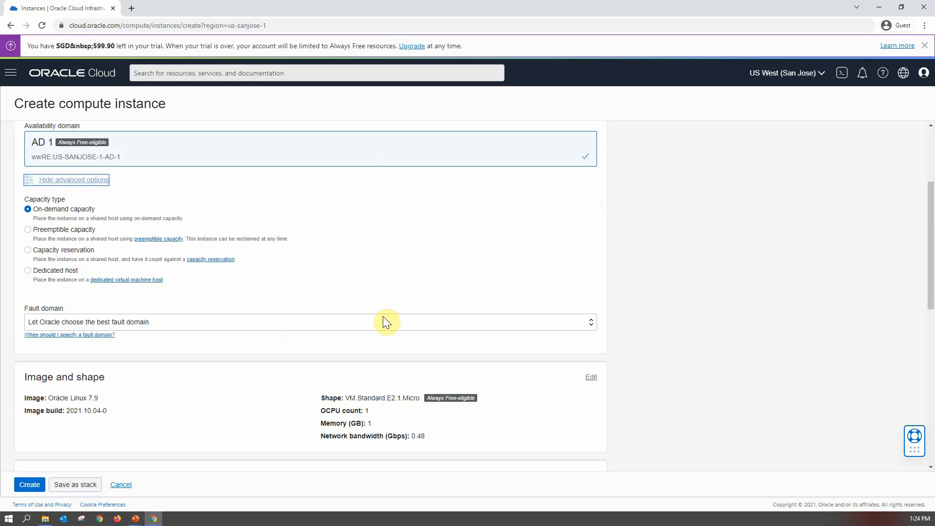
{"action": "left_click", "coordinate": [384, 320]}
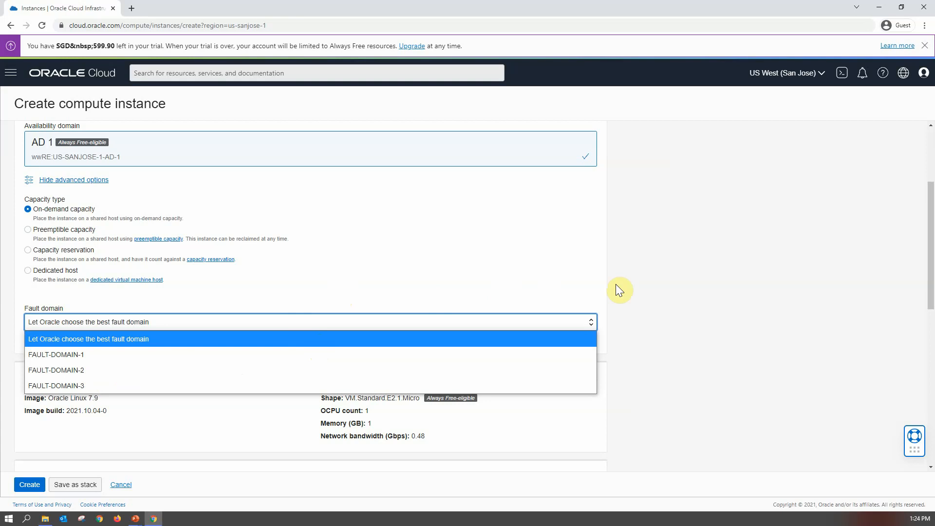
{"action": "left_click", "coordinate": [632, 285]}
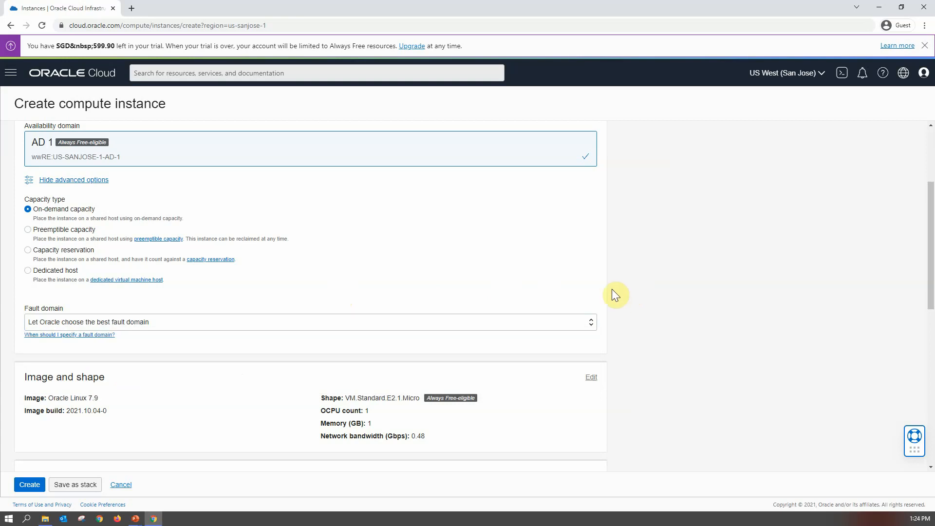
- Expand the Image and shape section of the instance form
{"action": "scroll", "coordinate": [615, 295], "scroll_direction": "down", "scroll_amount": 4}
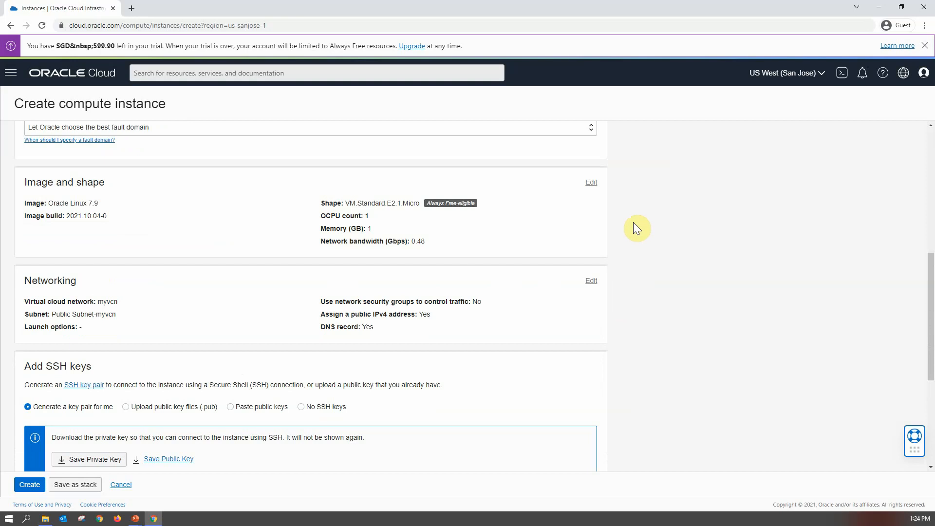
{"action": "scroll", "coordinate": [635, 224], "scroll_direction": "up", "scroll_amount": 6}
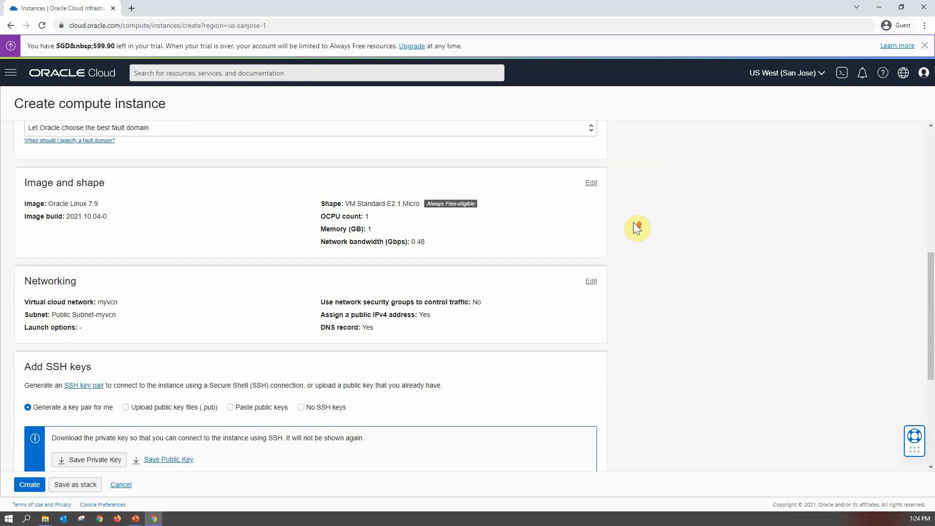
{"action": "scroll", "coordinate": [633, 222], "scroll_direction": "down", "scroll_amount": 8}
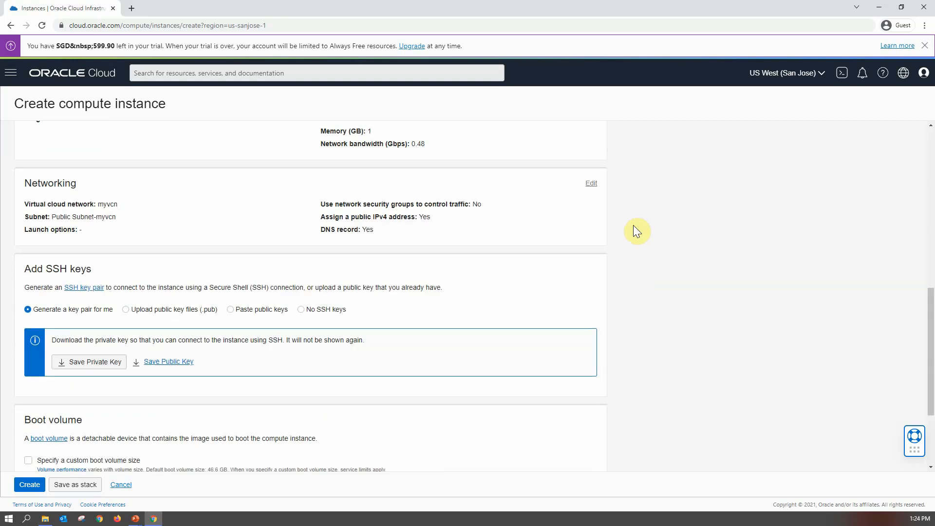
{"action": "scroll", "coordinate": [633, 225], "scroll_direction": "up", "scroll_amount": 3}
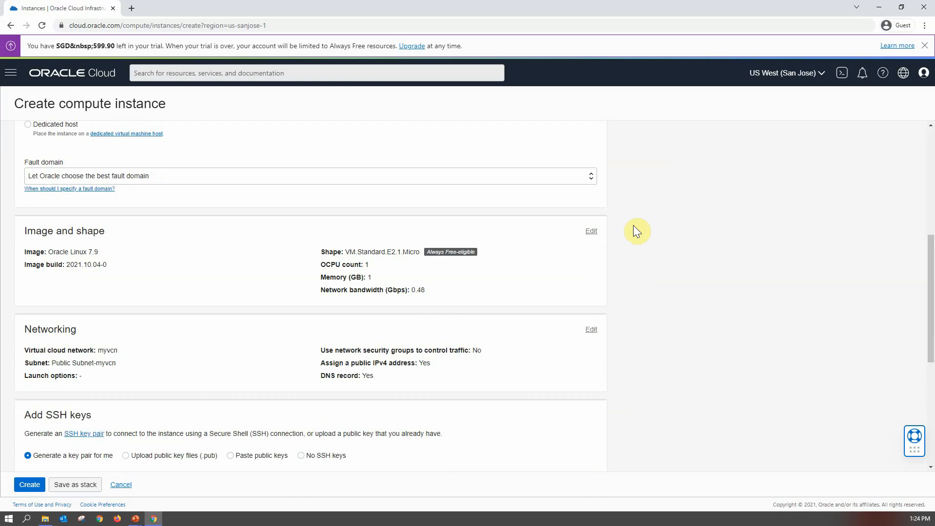
{"action": "left_click", "coordinate": [592, 232]}
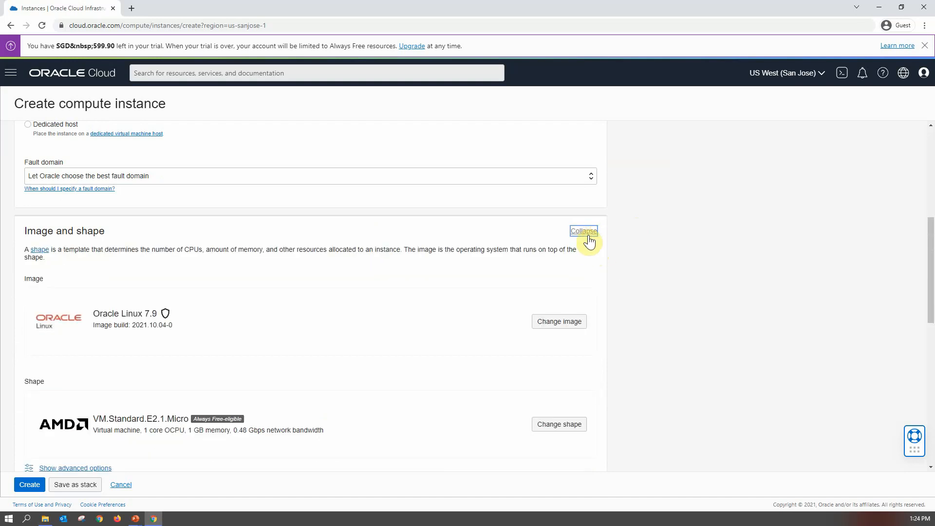
- Open the image browser to view the available platform images for the instance
{"action": "scroll", "coordinate": [422, 325], "scroll_direction": "down", "scroll_amount": 1}
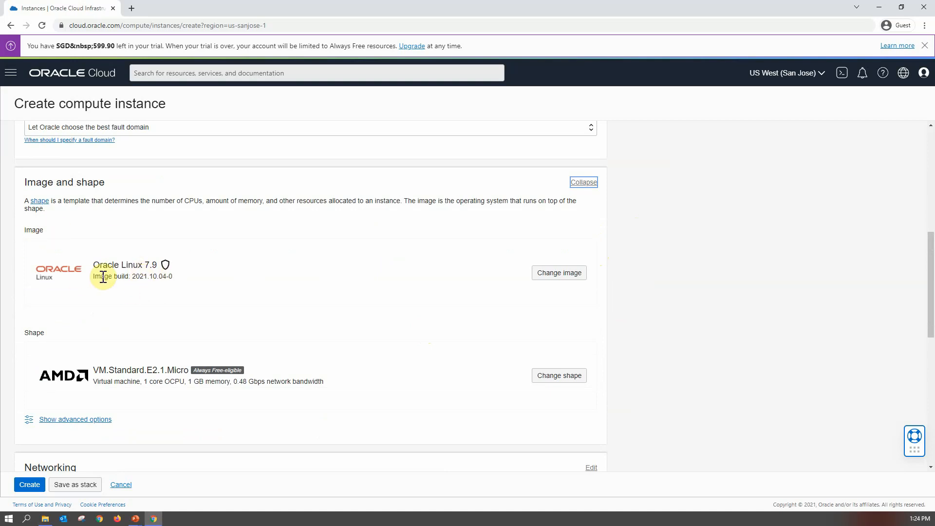
{"action": "left_click", "coordinate": [565, 274]}
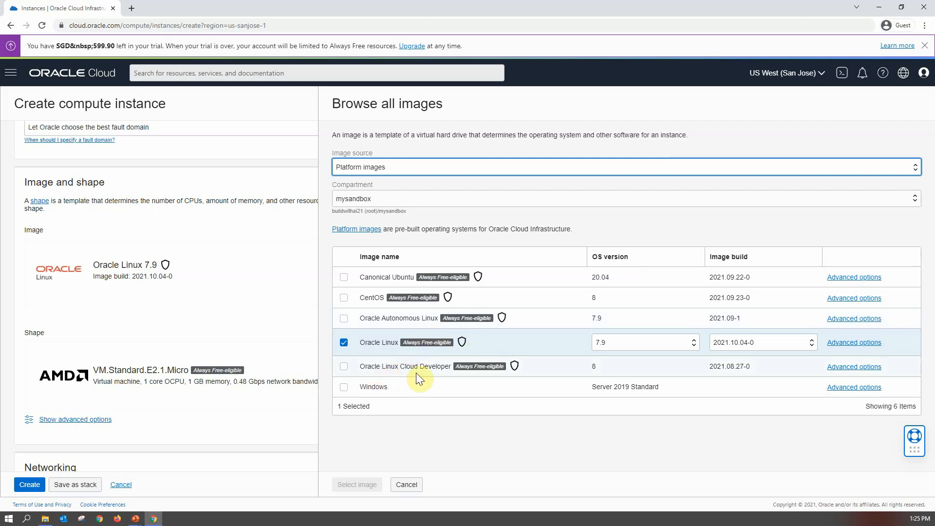
{"action": "mouse_move", "coordinate": [519, 368]}
- Search the web for oci developer shapes in a new browser tab
{"action": "left_click", "coordinate": [130, 10]}
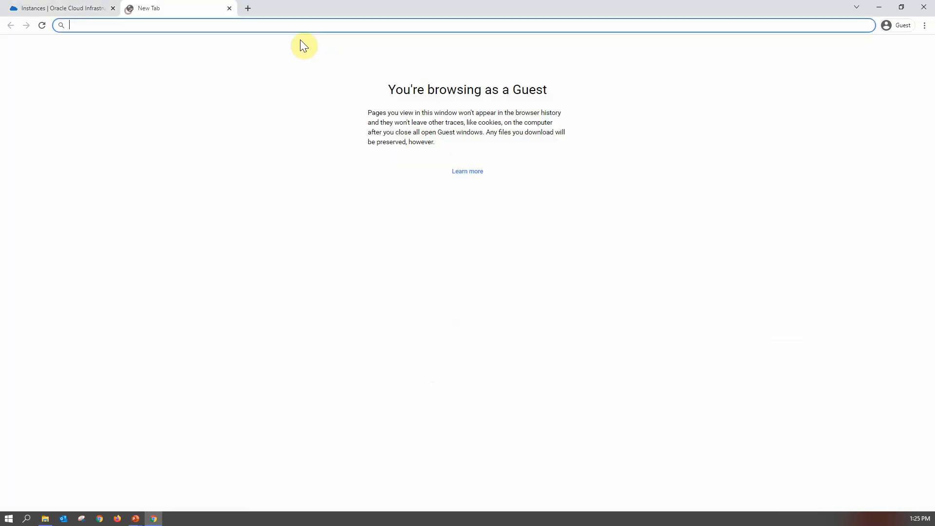
{"action": "type", "text": "oci"}
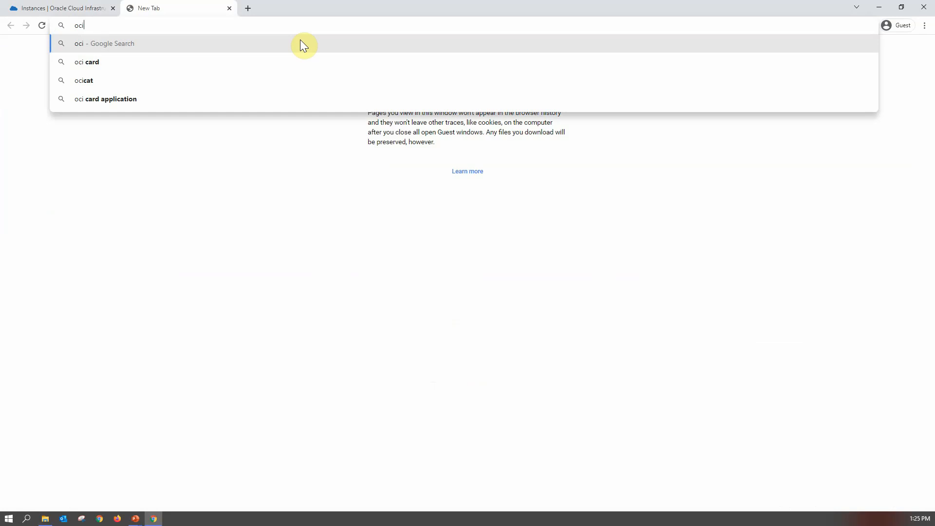
{"action": "type", "text": " devel"}
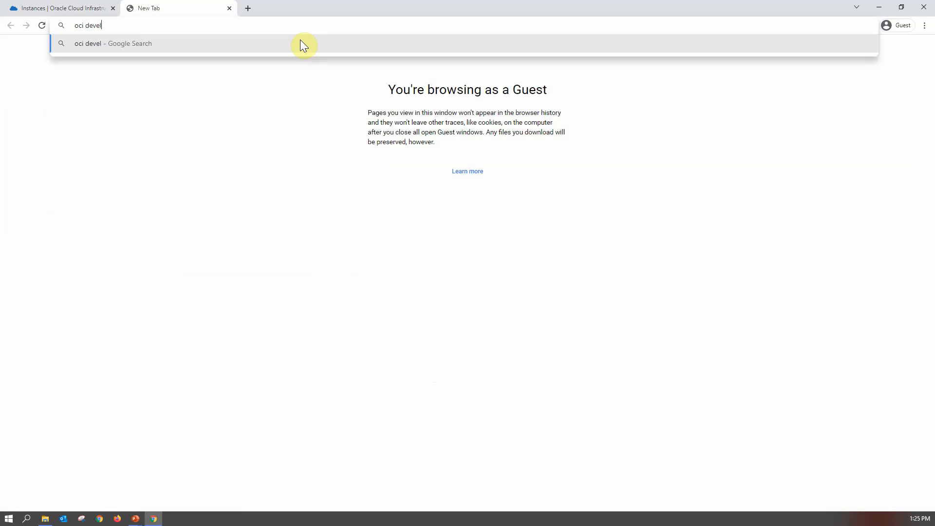
{"action": "type", "text": "oper shapes"}
{"action": "key", "text": "Return"}
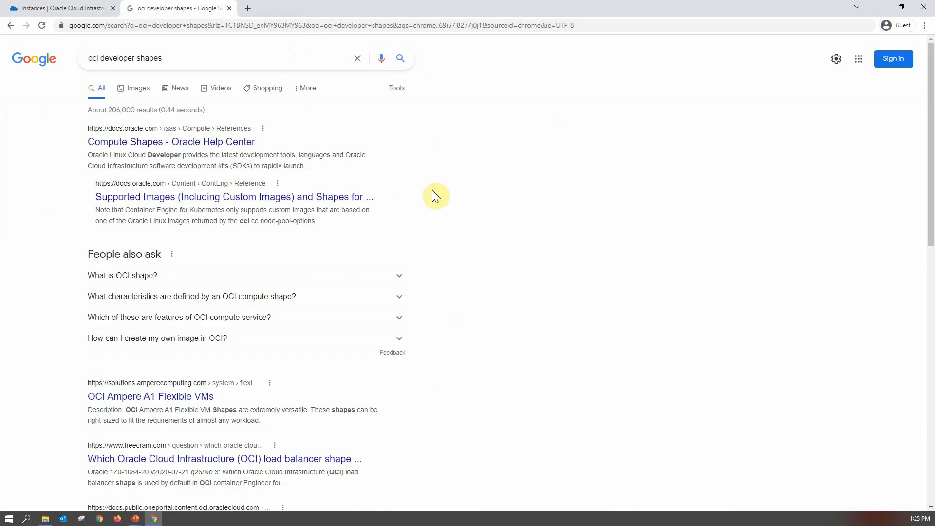
- Copy the Oracle Linux Cloud Developer image name and search the web for it
{"action": "left_click", "coordinate": [44, 8]}
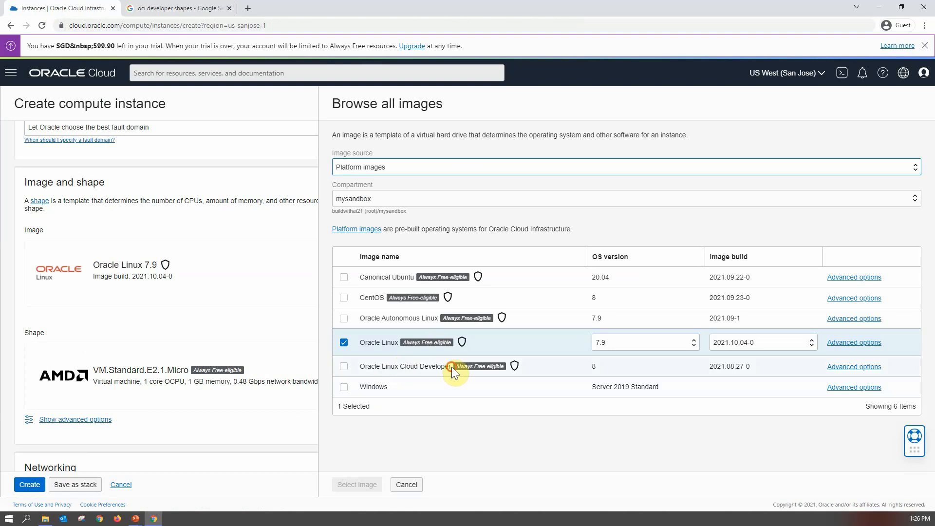
{"action": "left_click_drag", "start_coordinate": [452, 367], "coordinate": [362, 369]}
{"action": "key", "text": "ctrl+c"}
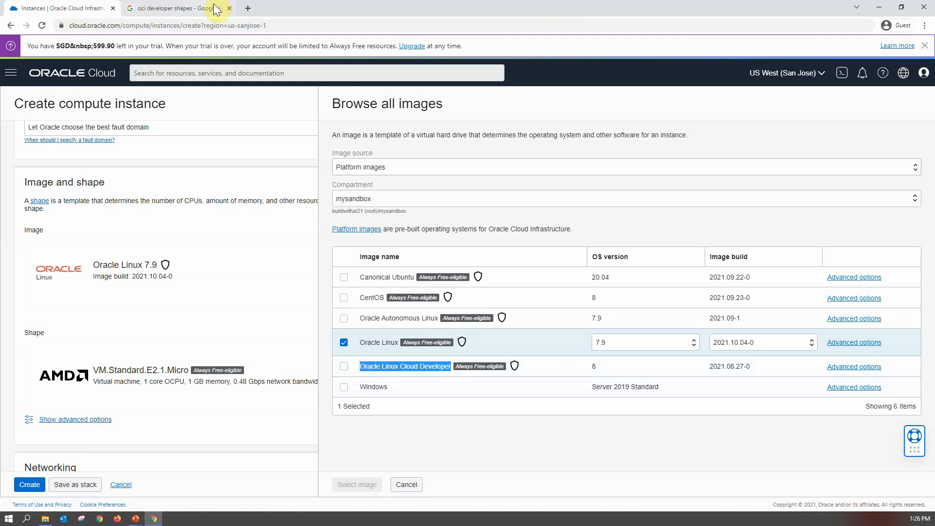
{"action": "left_click", "coordinate": [176, 9]}
{"action": "triple_click", "coordinate": [125, 59]}
{"action": "key", "text": "ctrl+v"}
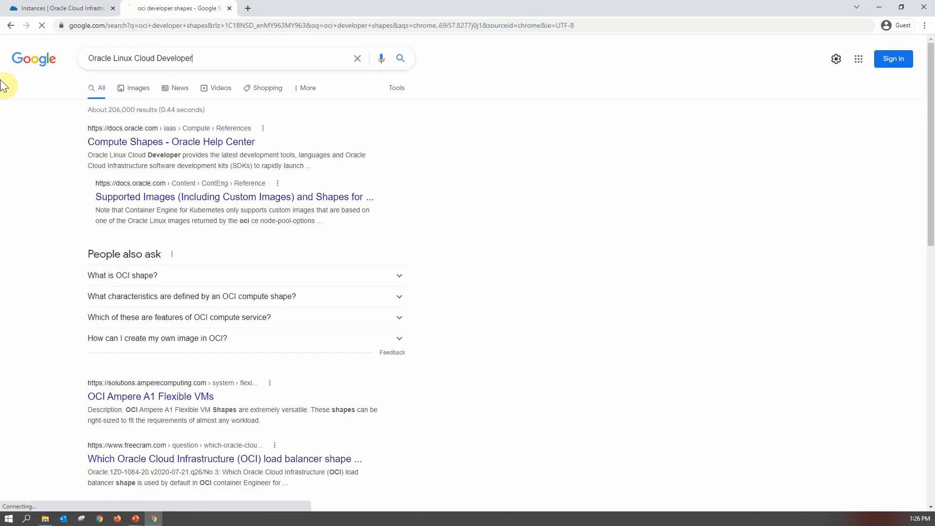
{"action": "key", "text": "Return"}
- Open the Oracle Linux Cloud Developer documentation page and read its preinstalled components
{"action": "left_click", "coordinate": [199, 149]}
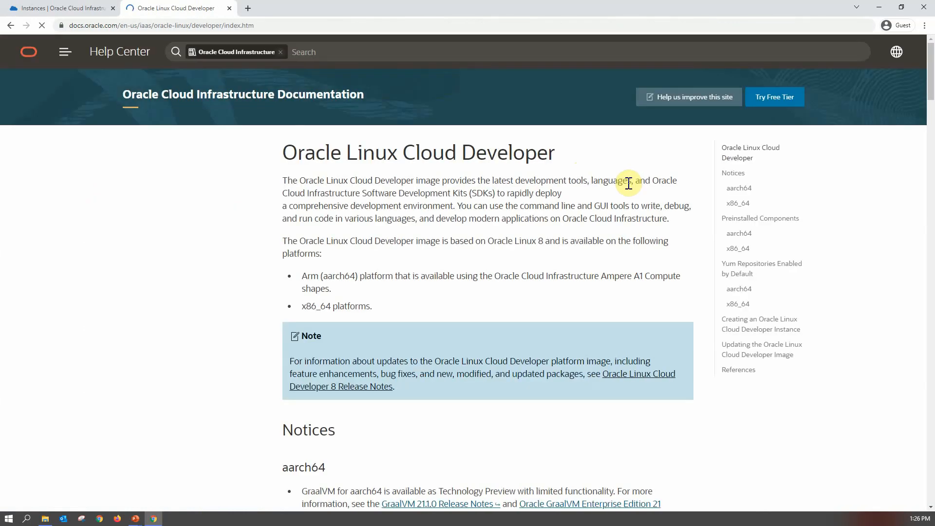
{"action": "scroll", "coordinate": [599, 263], "scroll_direction": "down", "scroll_amount": 5}
{"action": "scroll", "coordinate": [599, 263], "scroll_direction": "down", "scroll_amount": 5}
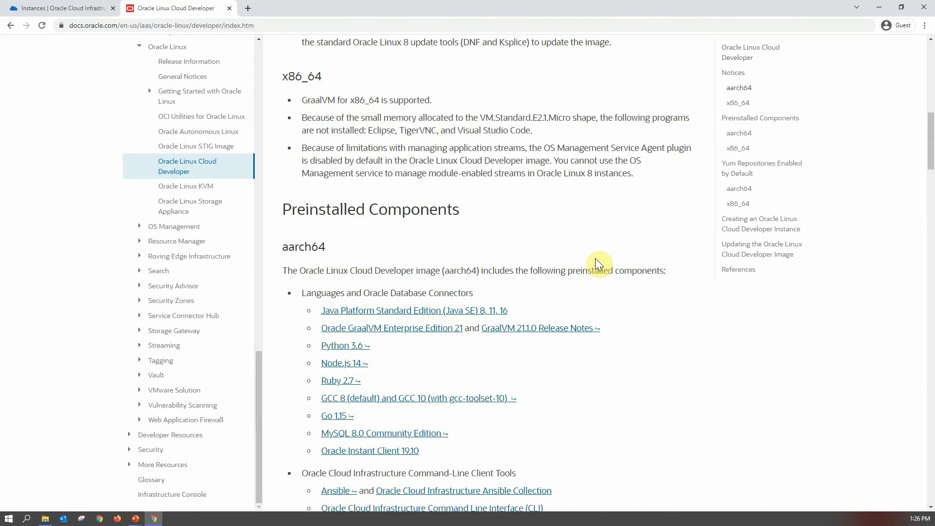
{"action": "scroll", "coordinate": [600, 264], "scroll_direction": "down", "scroll_amount": 2}
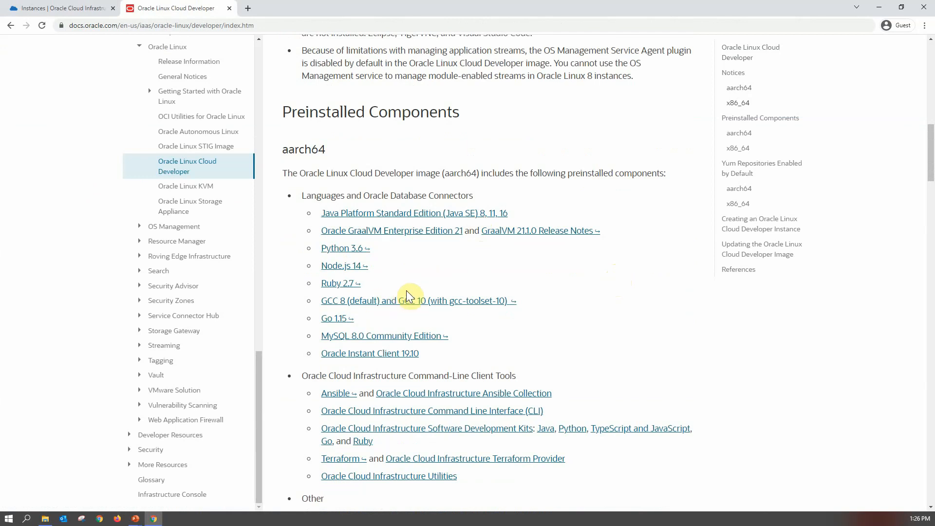
{"action": "scroll", "coordinate": [552, 296], "scroll_direction": "down", "scroll_amount": 1}
{"action": "scroll", "coordinate": [552, 296], "scroll_direction": "down", "scroll_amount": 2}
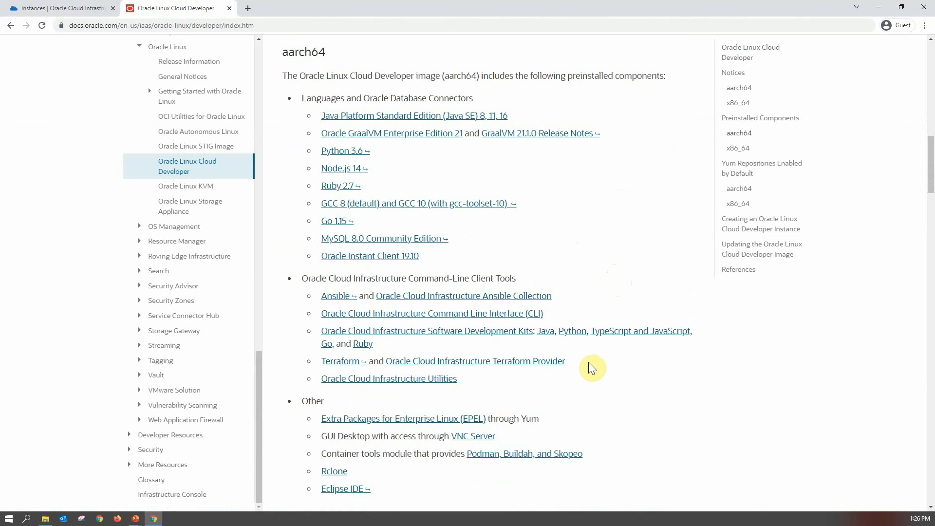
{"action": "scroll", "coordinate": [599, 365], "scroll_direction": "down", "scroll_amount": 1}
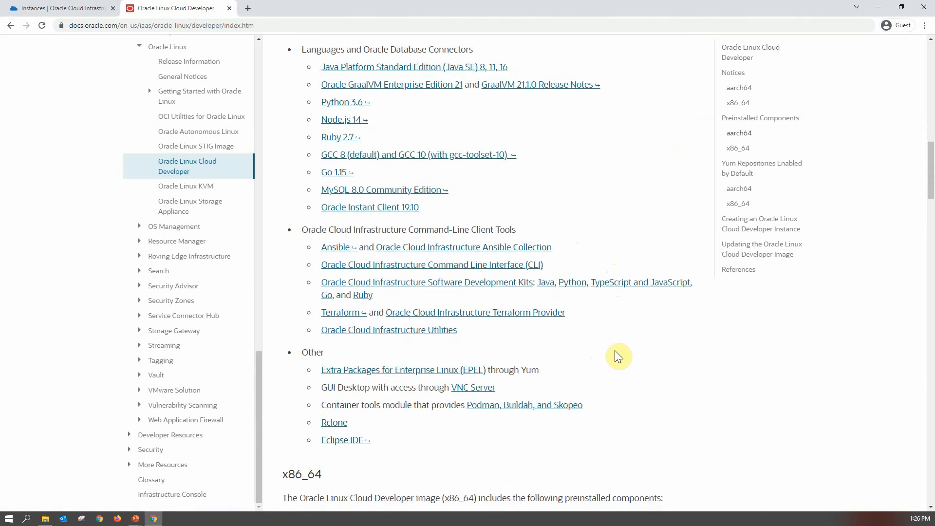
{"action": "scroll", "coordinate": [618, 355], "scroll_direction": "down", "scroll_amount": 1}
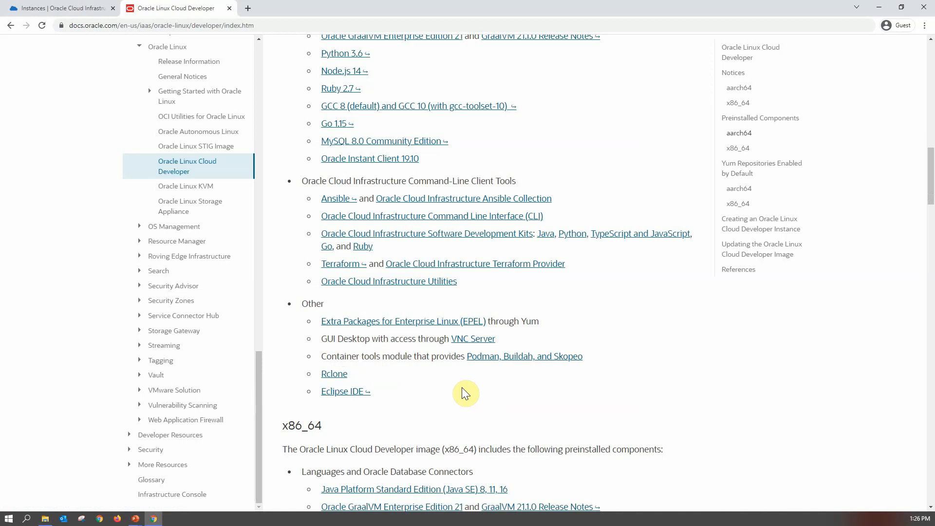
{"action": "scroll", "coordinate": [428, 392], "scroll_direction": "down", "scroll_amount": 2}
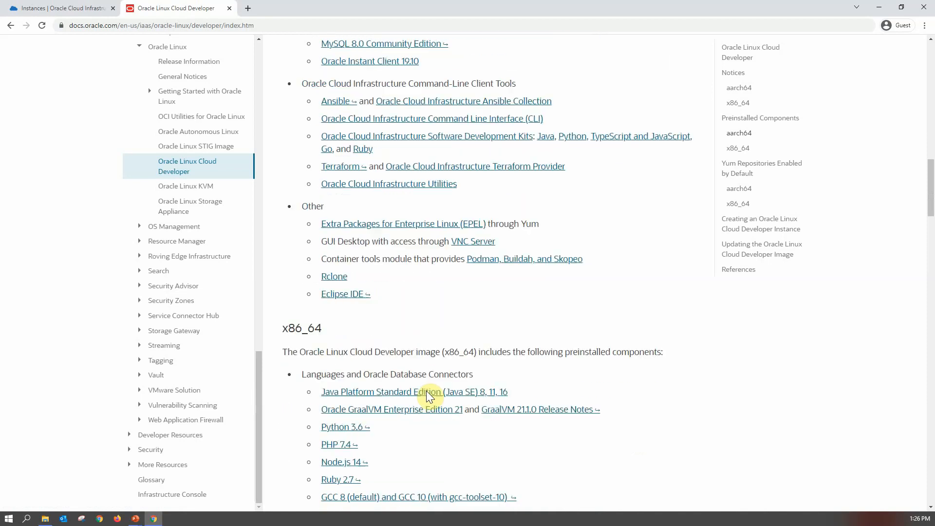
{"action": "scroll", "coordinate": [428, 396], "scroll_direction": "down", "scroll_amount": 5}
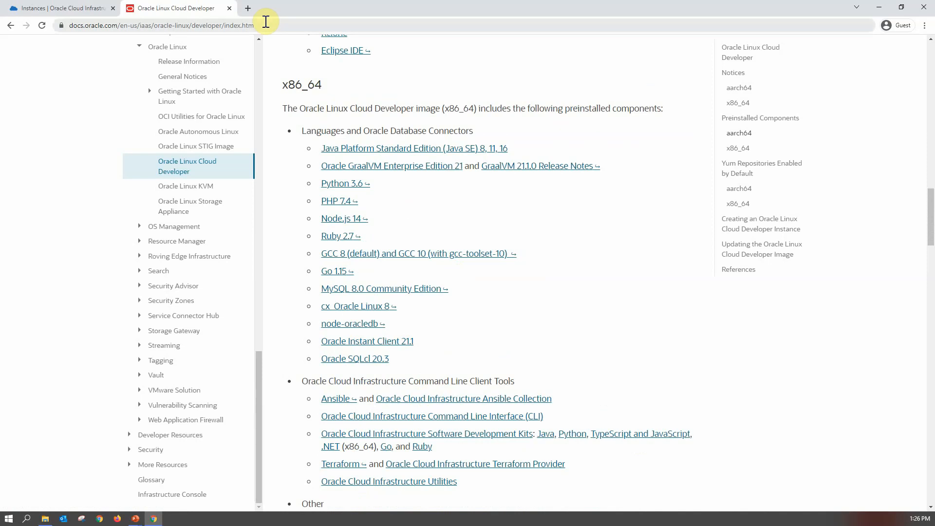
- Return to the instance form and cancel the image browser, keeping Oracle Linux 7.9
{"action": "left_click", "coordinate": [66, 8]}
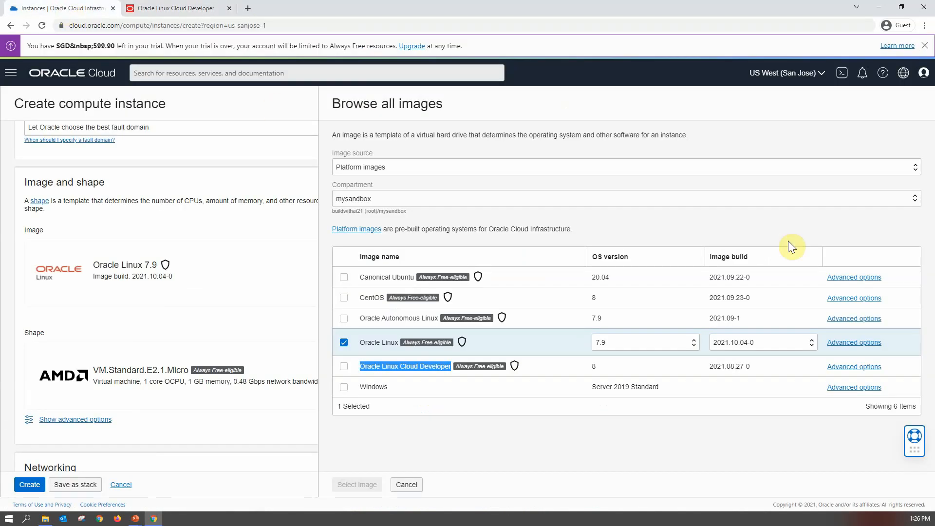
{"action": "left_click", "coordinate": [699, 223]}
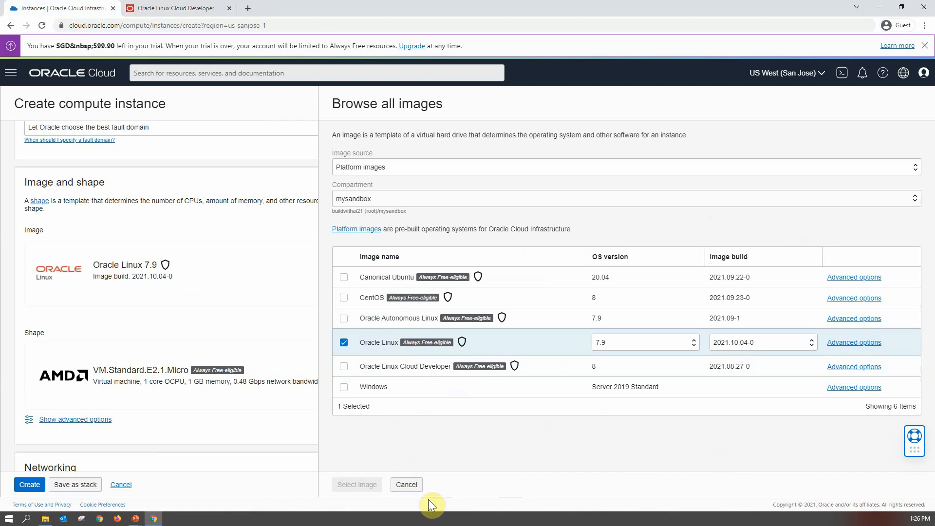
{"action": "left_click", "coordinate": [407, 489]}
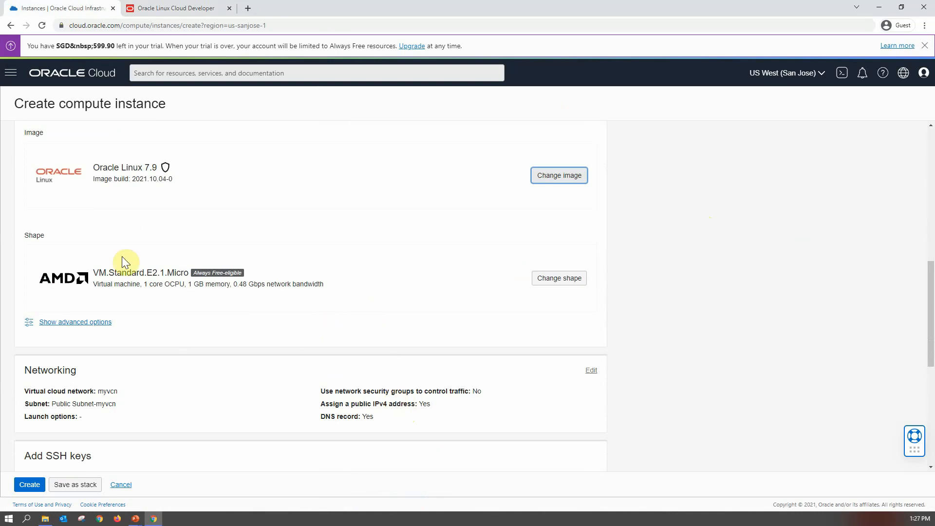
- Review the available shapes and confirm VM.Standard.E2.1.Micro as the instance shape
{"action": "left_click", "coordinate": [558, 285]}
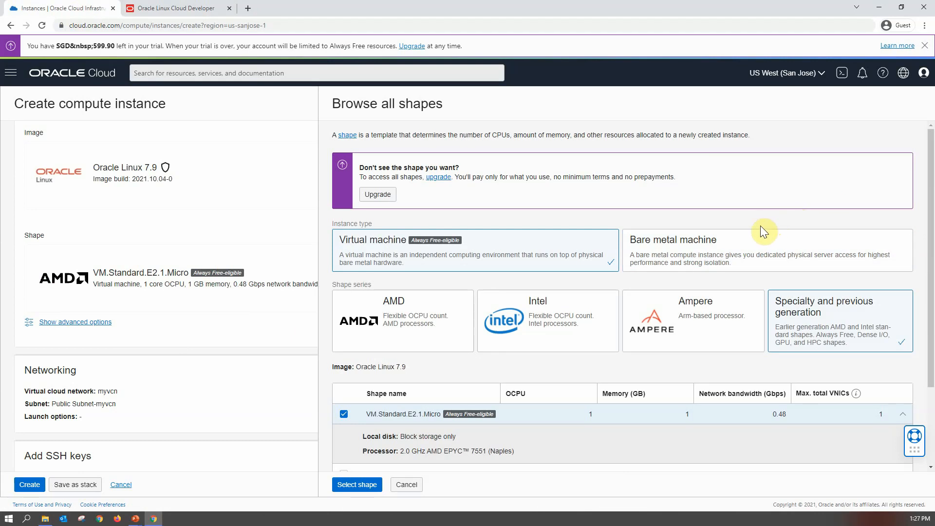
{"action": "scroll", "coordinate": [762, 225], "scroll_direction": "down", "scroll_amount": 1}
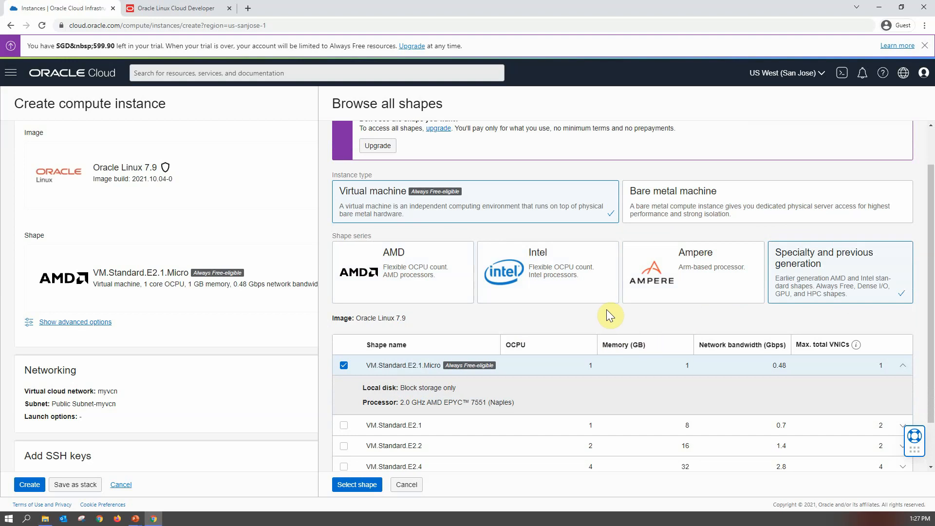
{"action": "scroll", "coordinate": [597, 326], "scroll_direction": "down", "scroll_amount": 1}
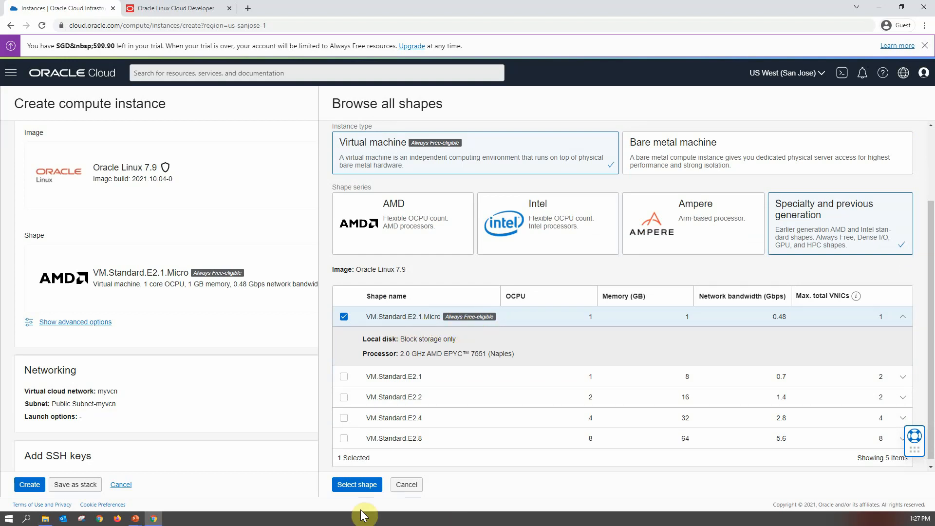
{"action": "left_click", "coordinate": [358, 485]}
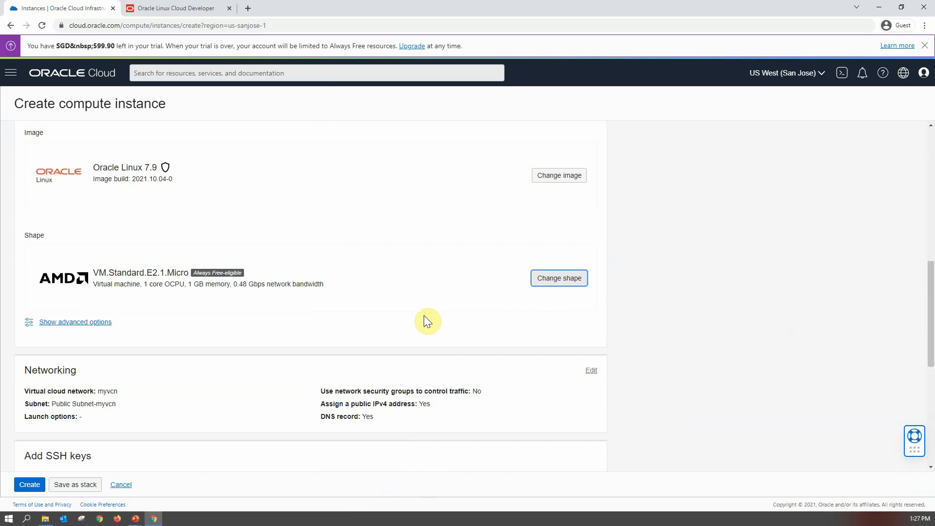
- Keep Generate a key pair for me and download both the private and public SSH keys, allowing multiple downloads
{"action": "scroll", "coordinate": [424, 316], "scroll_direction": "down", "scroll_amount": 2}
{"action": "scroll", "coordinate": [427, 321], "scroll_direction": "down", "scroll_amount": 1}
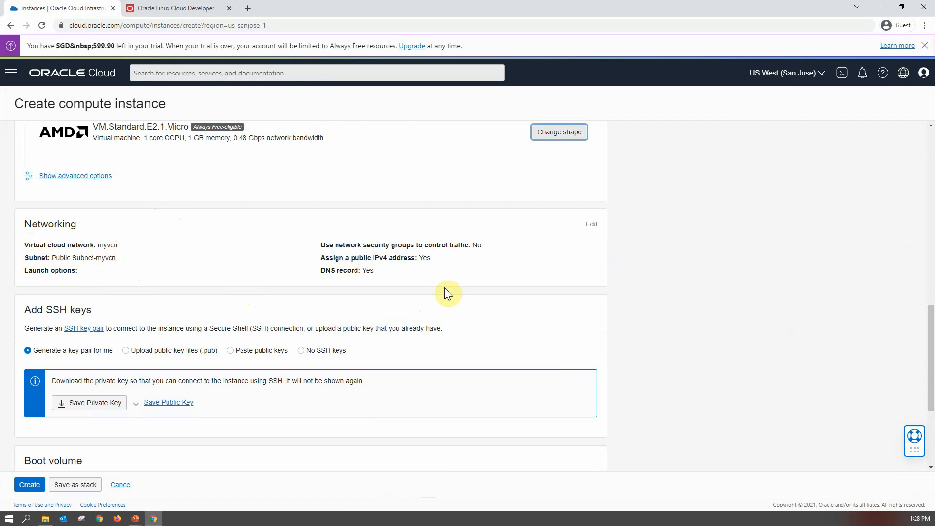
{"action": "scroll", "coordinate": [446, 288], "scroll_direction": "down", "scroll_amount": 1}
{"action": "scroll", "coordinate": [445, 289], "scroll_direction": "down", "scroll_amount": 2}
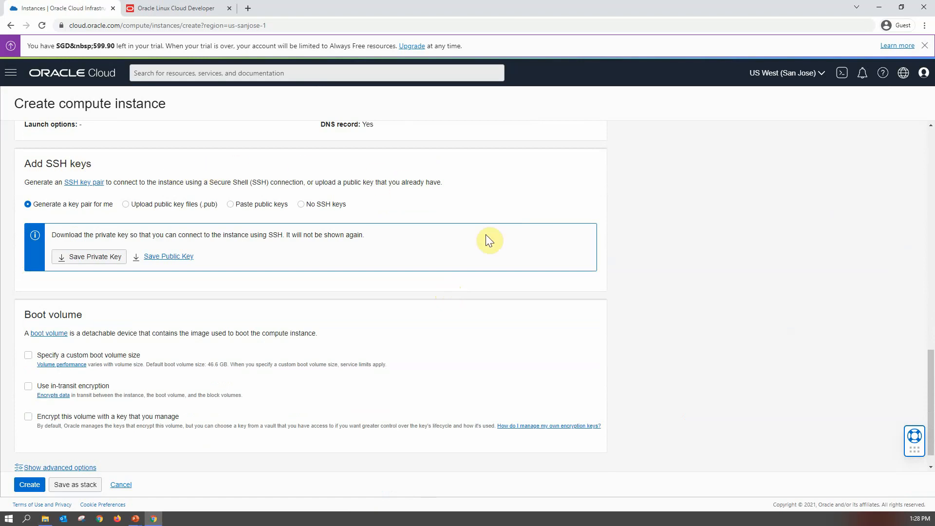
{"action": "left_click", "coordinate": [176, 211]}
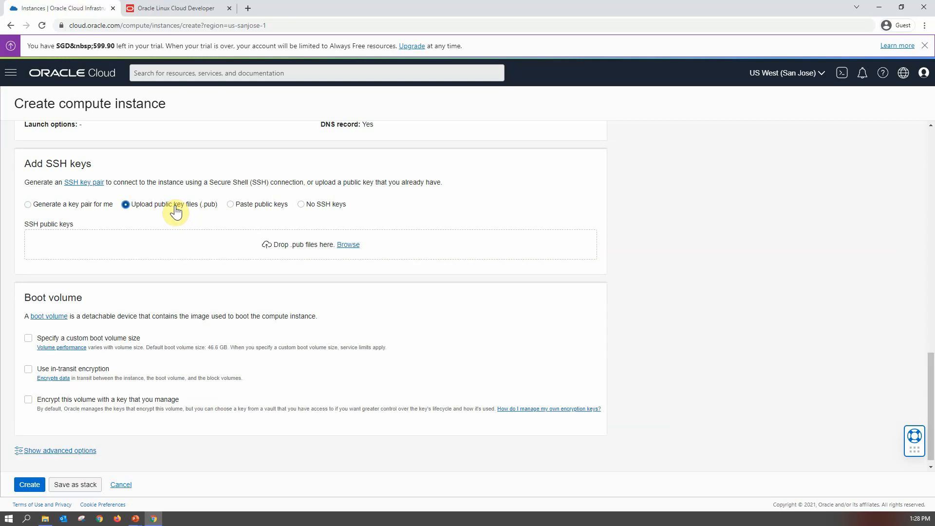
{"action": "left_click", "coordinate": [74, 211]}
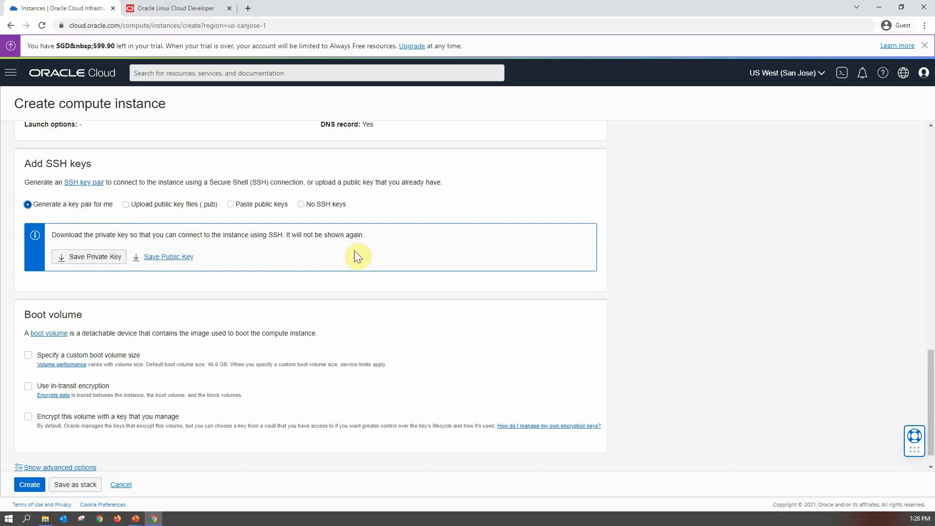
{"action": "left_click", "coordinate": [89, 260]}
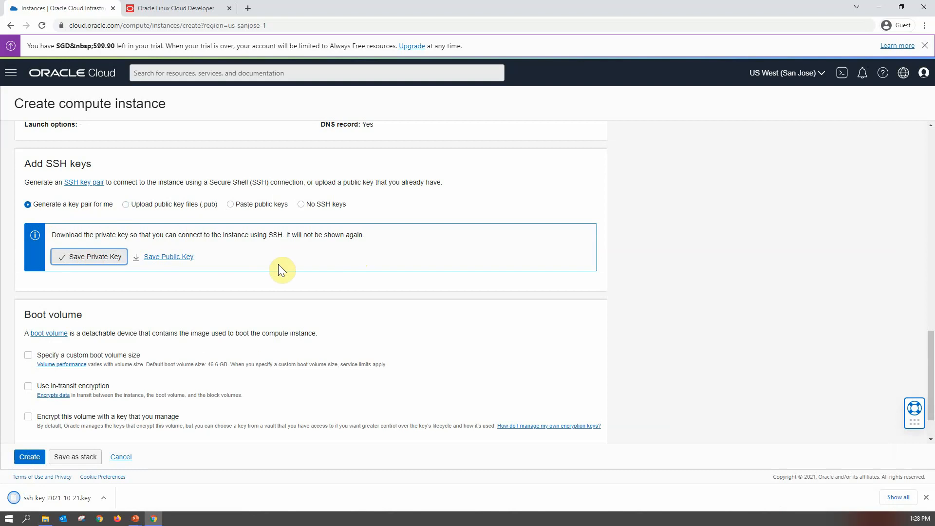
{"action": "left_click", "coordinate": [164, 262]}
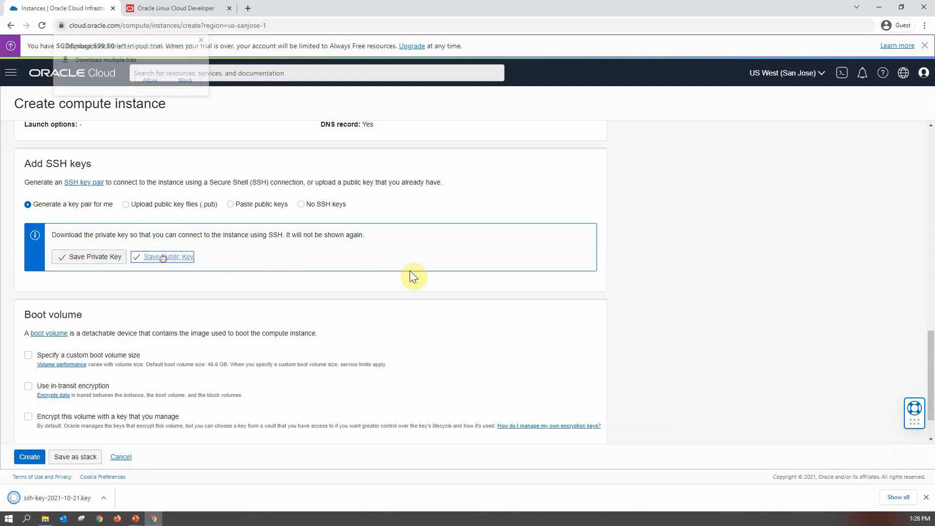
{"action": "left_click", "coordinate": [148, 83]}
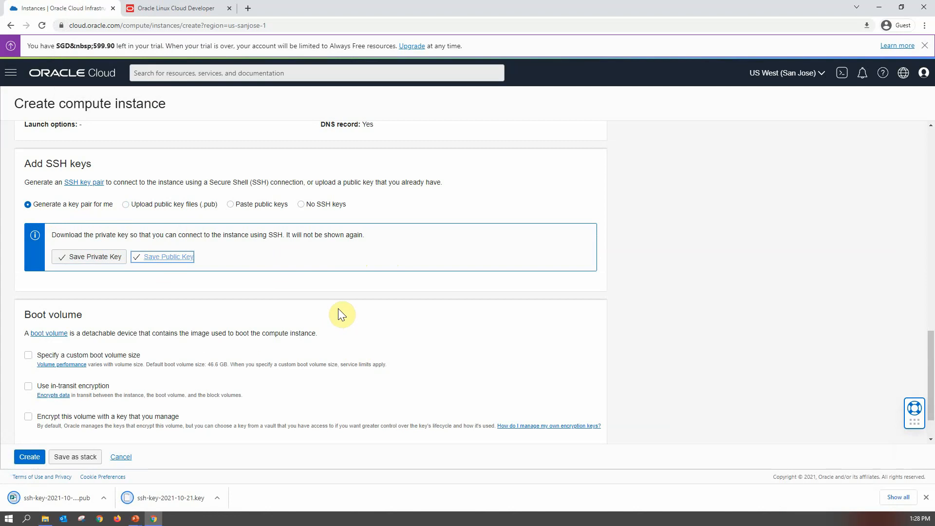
- Enable in-transit encryption for the boot volume, leaving the custom boot volume size unchecked
{"action": "scroll", "coordinate": [360, 314], "scroll_direction": "down", "scroll_amount": 1}
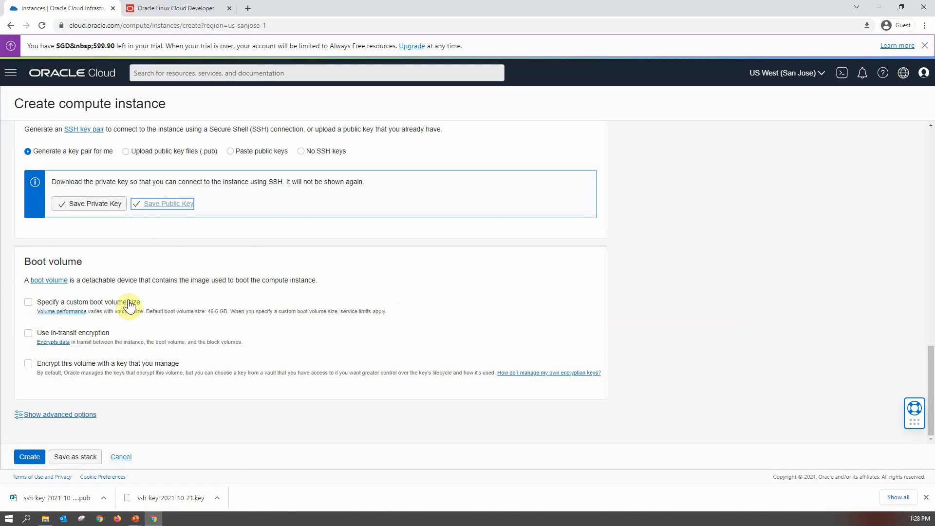
{"action": "left_click", "coordinate": [28, 302]}
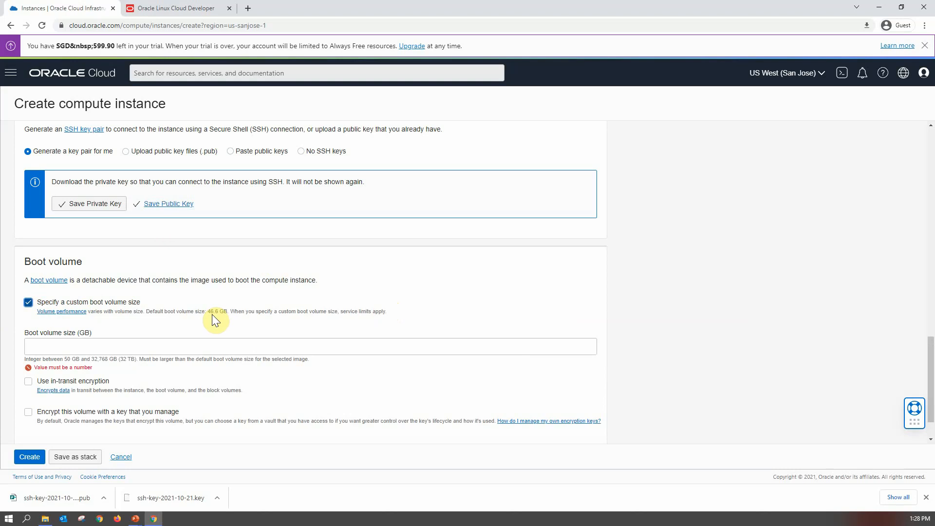
{"action": "left_click", "coordinate": [28, 303]}
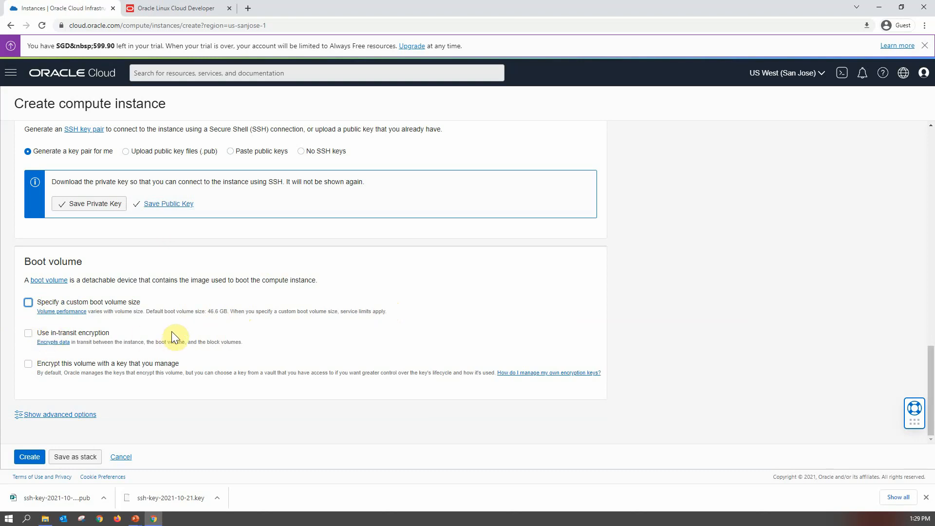
{"action": "left_click", "coordinate": [29, 335]}
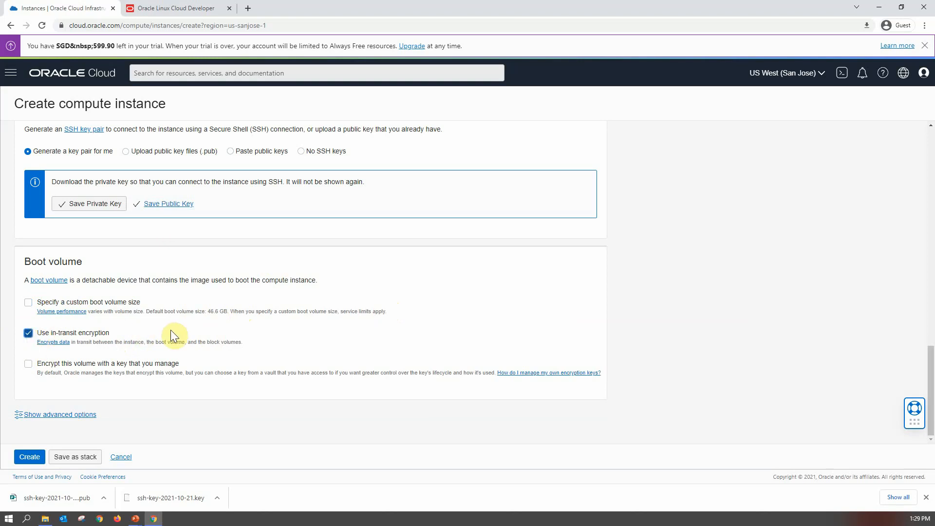
- Clear the in-transit encryption option and create the compute instance
{"action": "left_click", "coordinate": [24, 333]}
{"action": "left_click", "coordinate": [27, 457]}
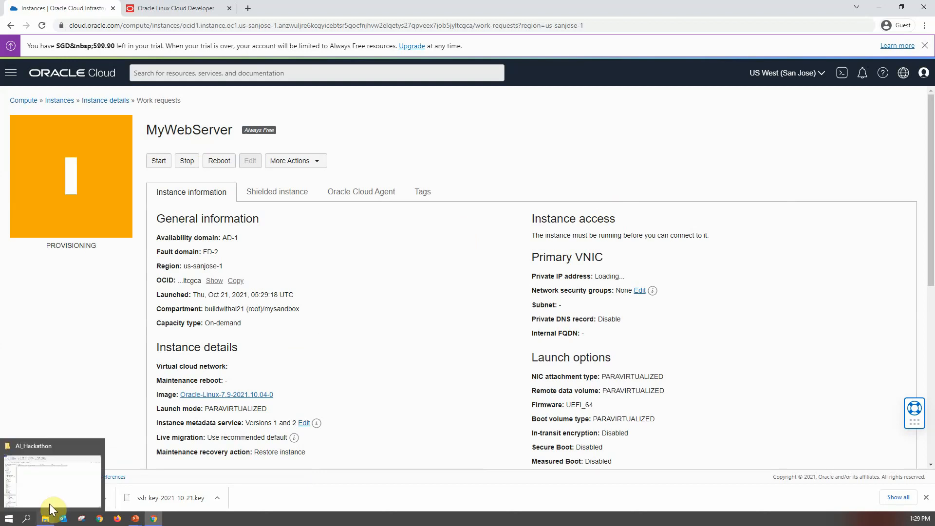
- Select the downloaded private key file ssh-key-2021-10-21.key in the Downloads folder for copying
{"action": "left_click", "coordinate": [52, 521]}
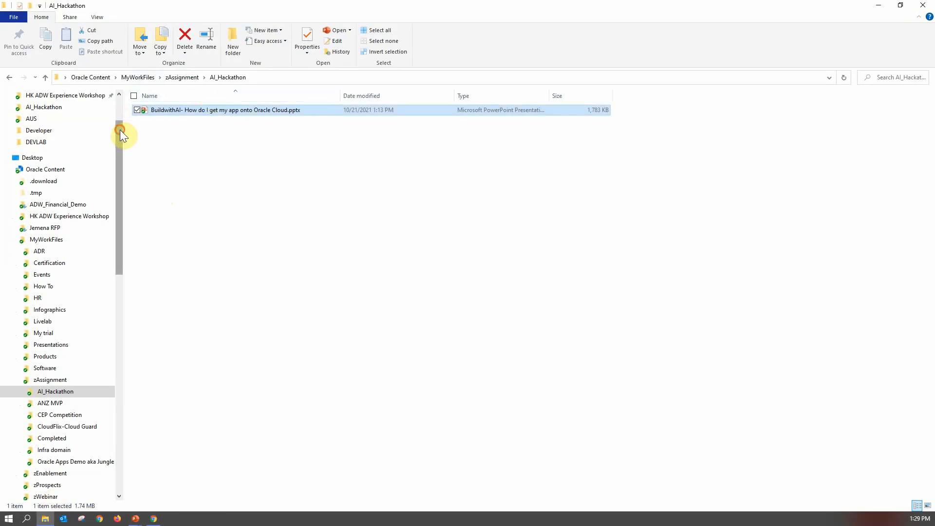
{"action": "scroll", "coordinate": [119, 129], "scroll_direction": "up", "scroll_amount": 2}
{"action": "left_click", "coordinate": [39, 122]}
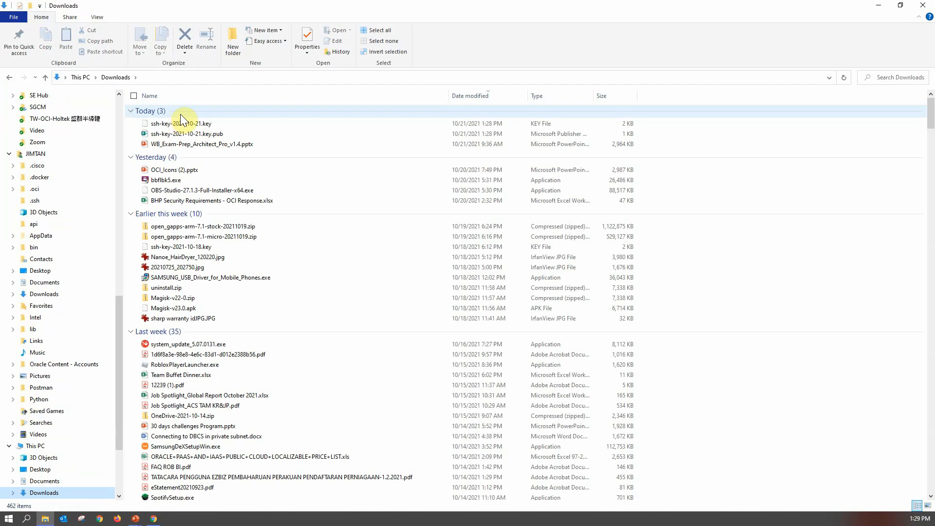
{"action": "left_click", "coordinate": [184, 124]}
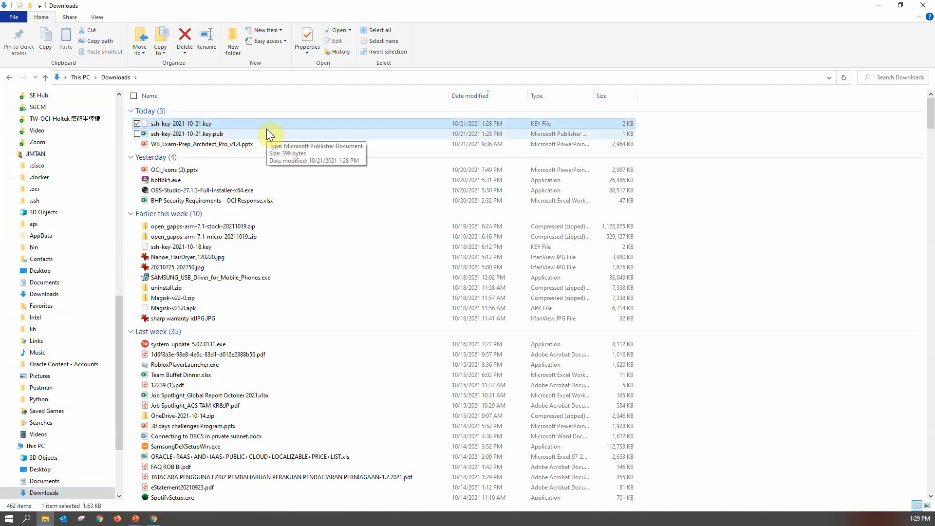
- Open the C:\Oracle\DEVLAB folder
{"action": "left_click", "coordinate": [117, 104]}
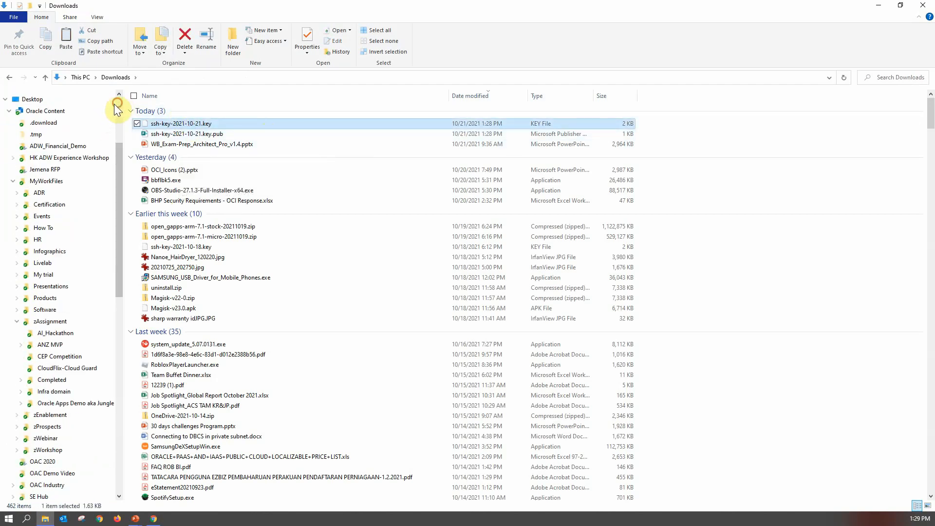
{"action": "left_click", "coordinate": [5, 99]}
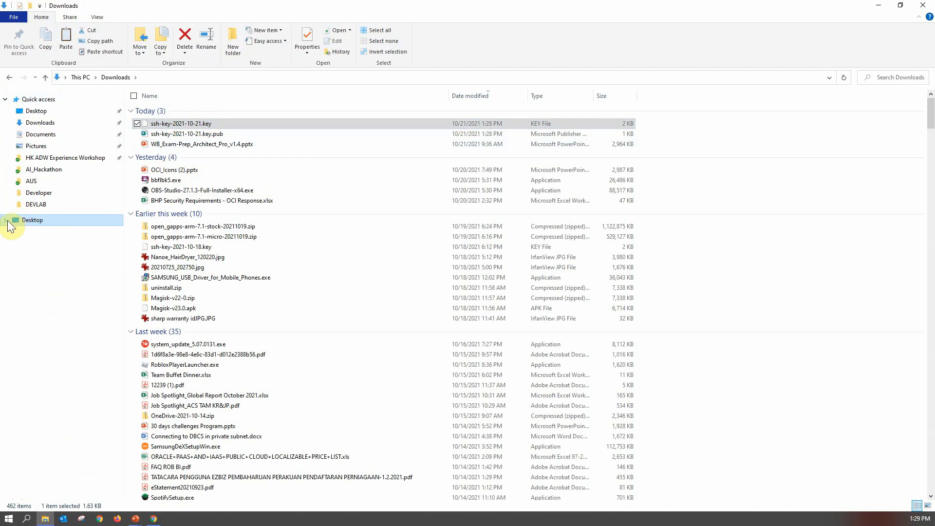
{"action": "left_click", "coordinate": [6, 220]}
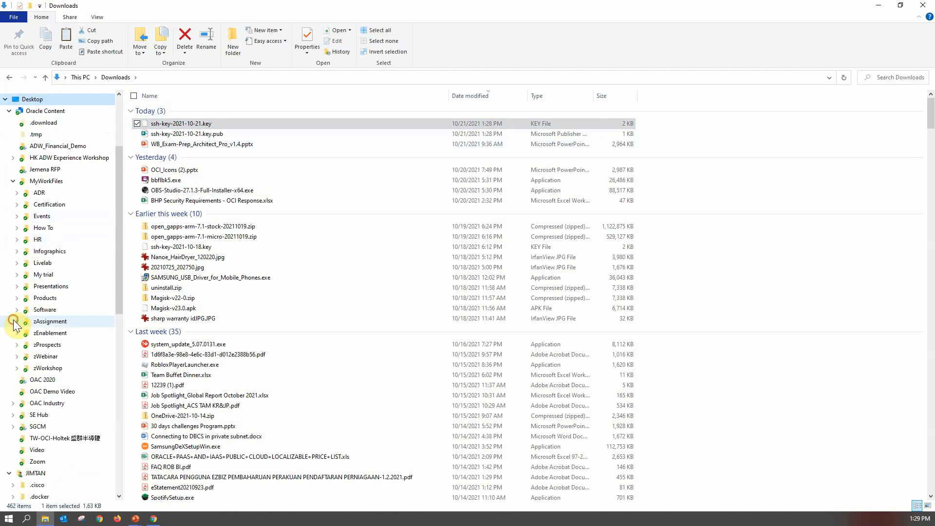
{"action": "left_click", "coordinate": [14, 182]}
{"action": "scroll", "coordinate": [97, 331], "scroll_direction": "down", "scroll_amount": 2}
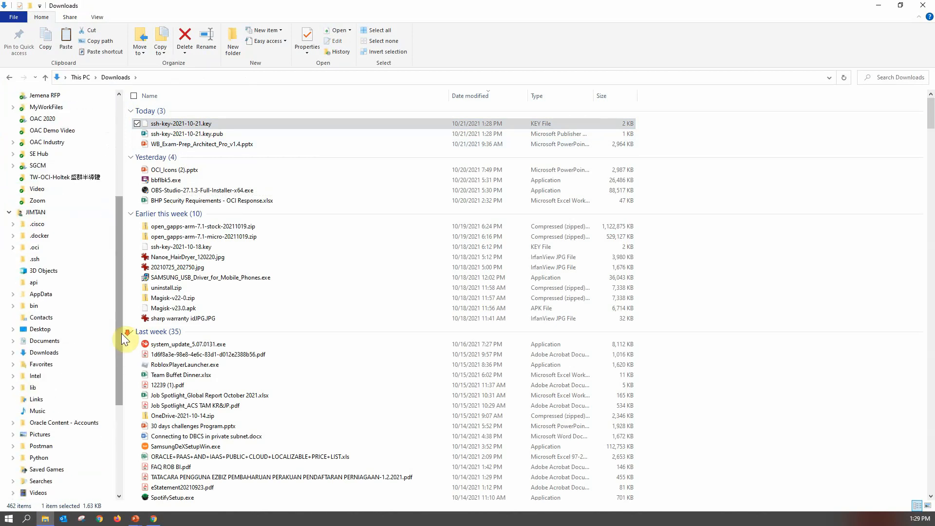
{"action": "scroll", "coordinate": [124, 336], "scroll_direction": "down", "scroll_amount": 4}
{"action": "left_click", "coordinate": [43, 458]}
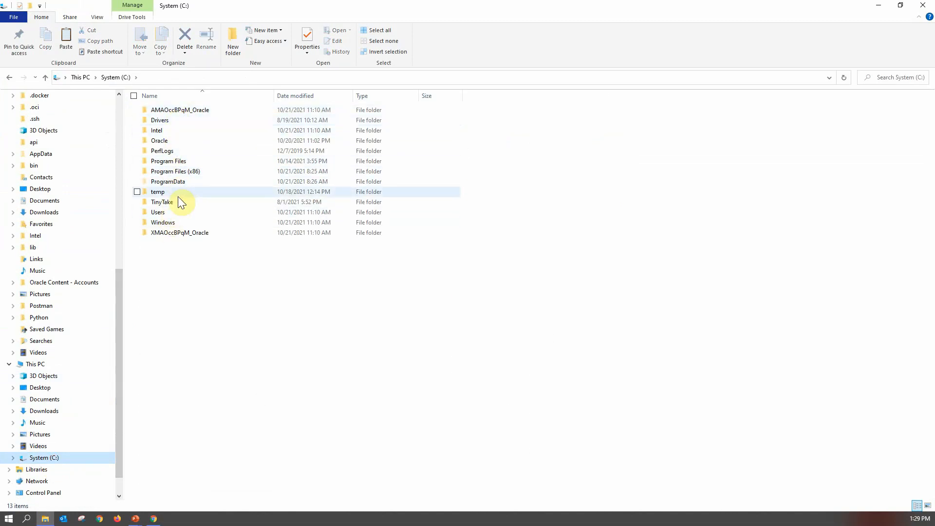
{"action": "double_click", "coordinate": [179, 141]}
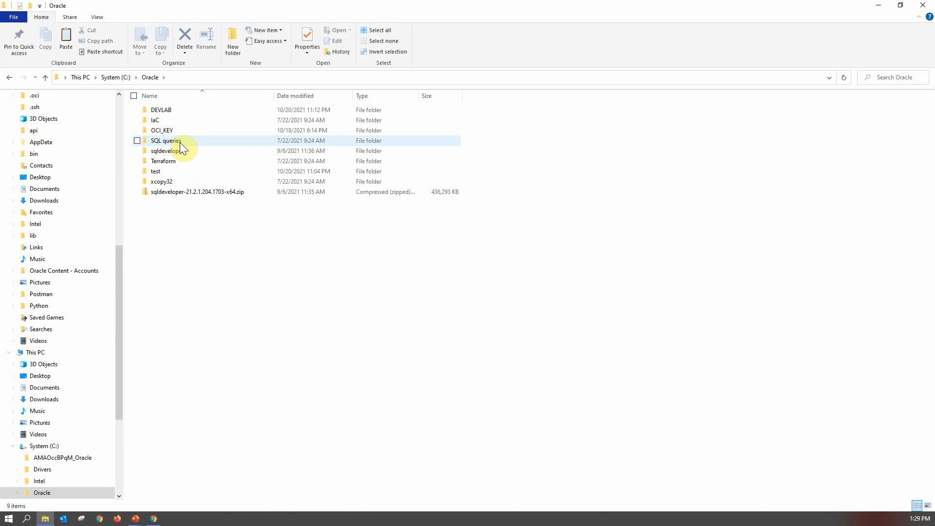
{"action": "double_click", "coordinate": [182, 108]}
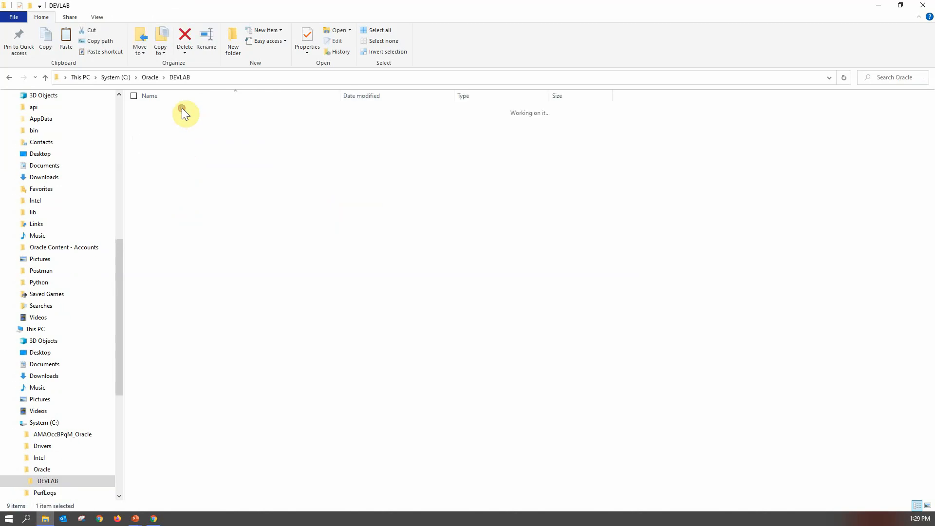
{"action": "right_click", "coordinate": [184, 149]}
{"action": "left_click", "coordinate": [151, 226]}
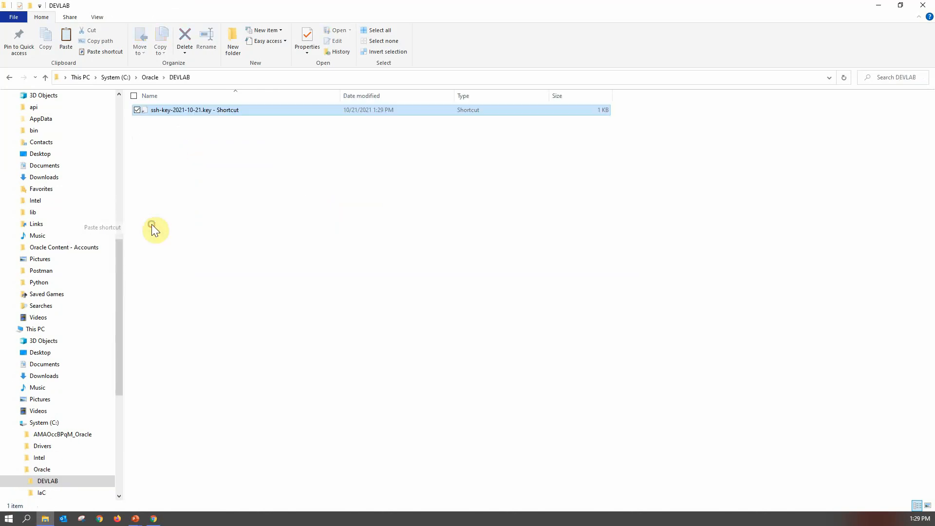
{"action": "key", "text": "Delete"}
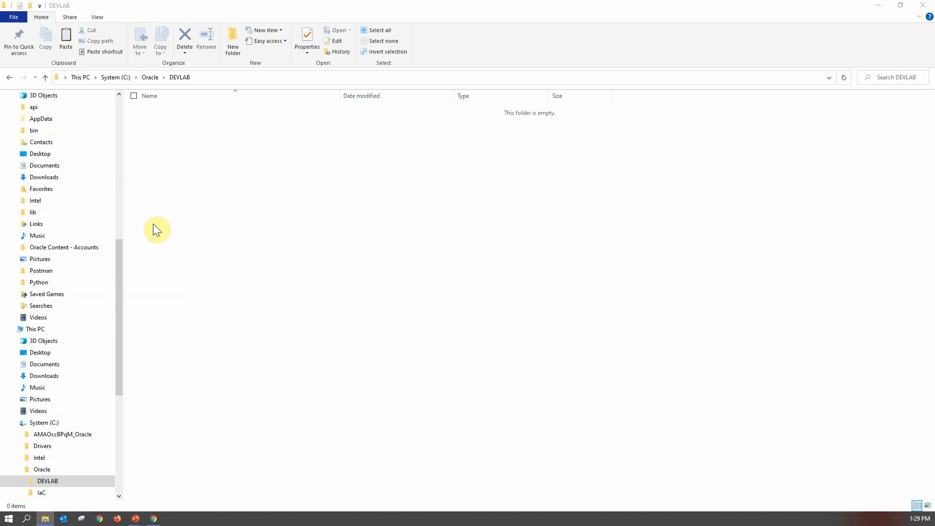
- Paste the private key file into DEVLAB and rename it ssh.key
{"action": "right_click", "coordinate": [256, 102]}
{"action": "left_click", "coordinate": [205, 170]}
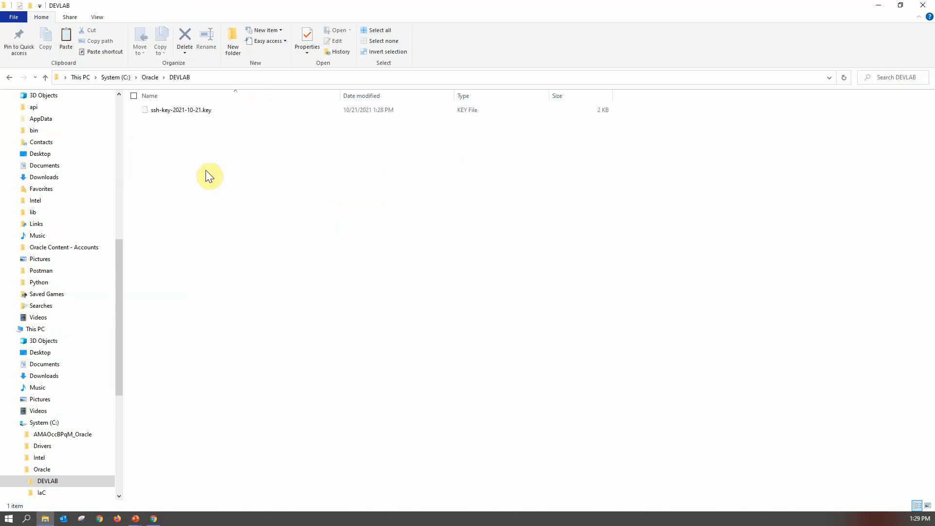
{"action": "left_click", "coordinate": [195, 113]}
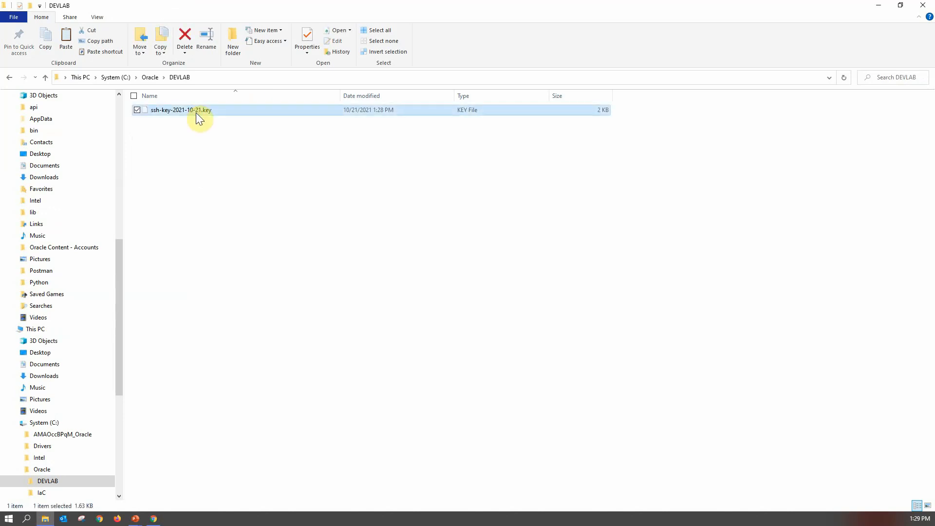
{"action": "left_click", "coordinate": [203, 112]}
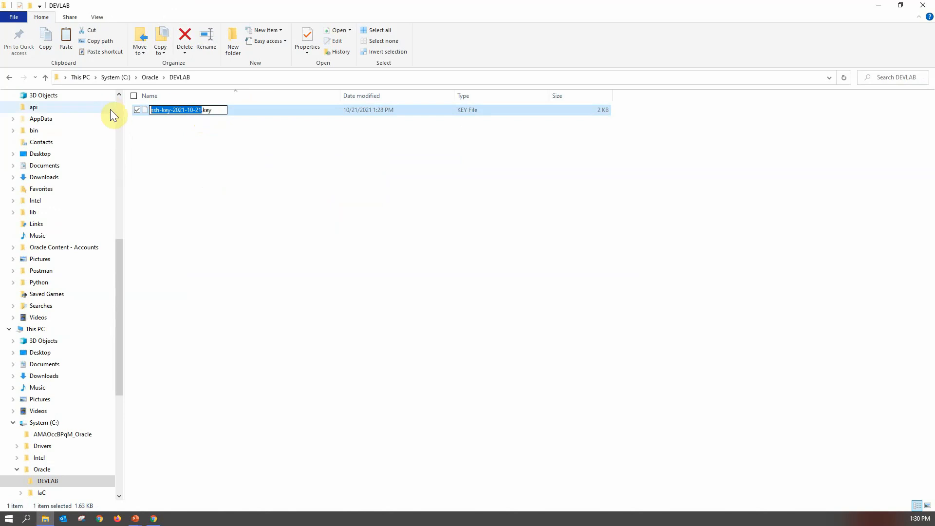
{"action": "type", "text": "ssh"}
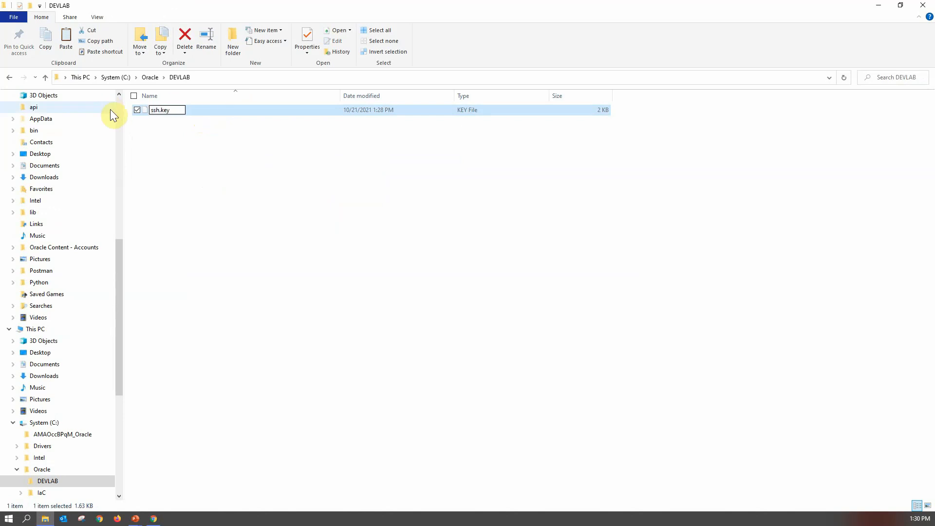
{"action": "left_click", "coordinate": [232, 168]}
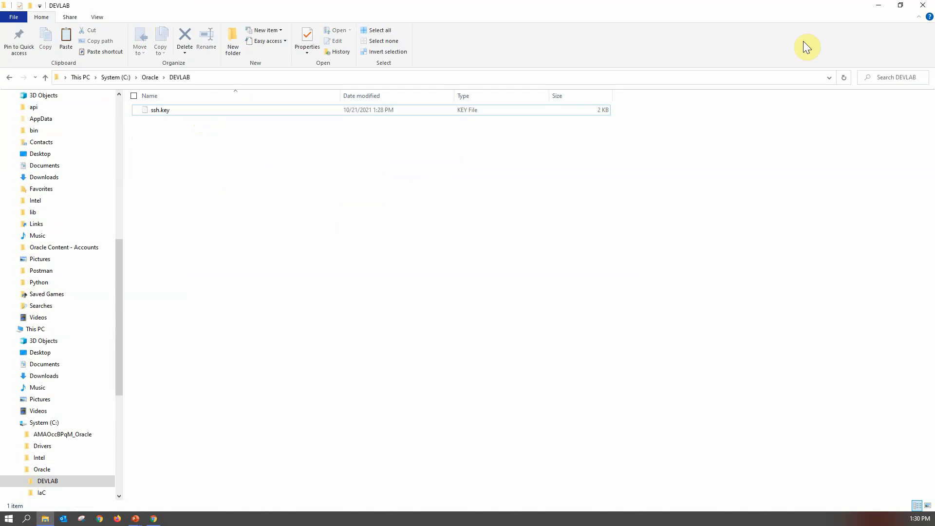
- Switch to a command prompt, go to the root of drive C and clear the screen
{"action": "left_click", "coordinate": [879, 8]}
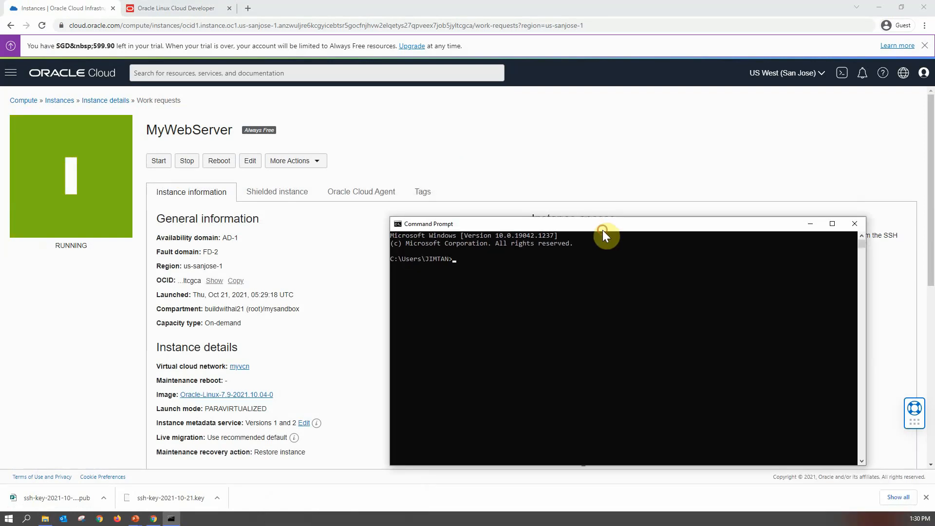
{"action": "type", "text": "cd\\"}
{"action": "key", "text": "Return"}
{"action": "type", "text": "cls"}
{"action": "key", "text": "Return"}
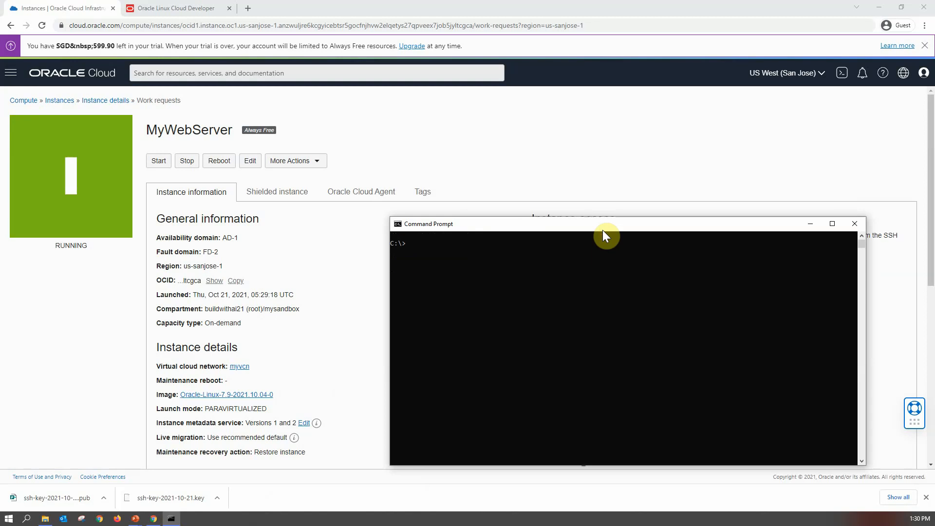
- Change into the C:\Oracle\DEVLAB folder, list its contents and clear the screen
{"action": "type", "text": "cd Oracle"}
{"action": "key", "text": "Return"}
{"action": "type", "text": "cd DEVLAB"}
{"action": "key", "text": "Return"}
{"action": "type", "text": "dir"}
{"action": "key", "text": "Return"}
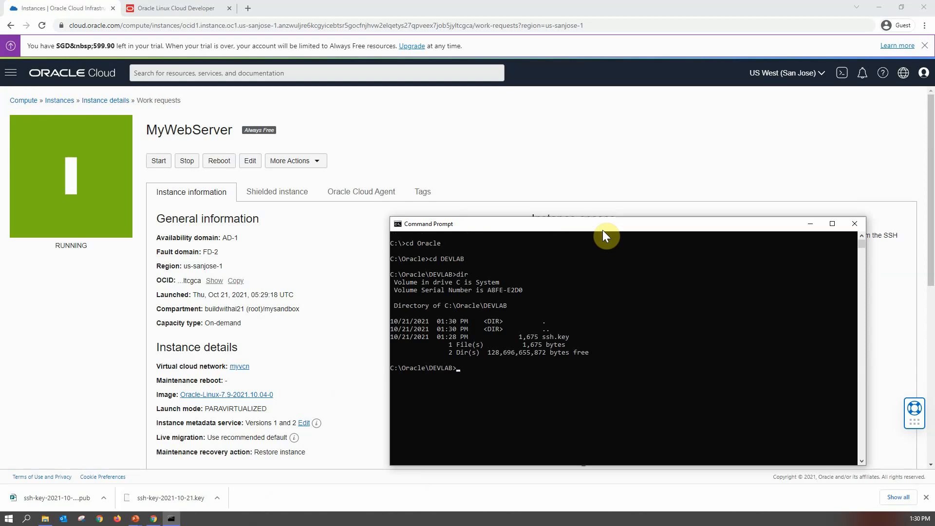
{"action": "type", "text": "cls"}
{"action": "key", "text": "Return"}
- Begin an SSH command that uses ssh.key as the identity file
{"action": "type", "text": "ss"}
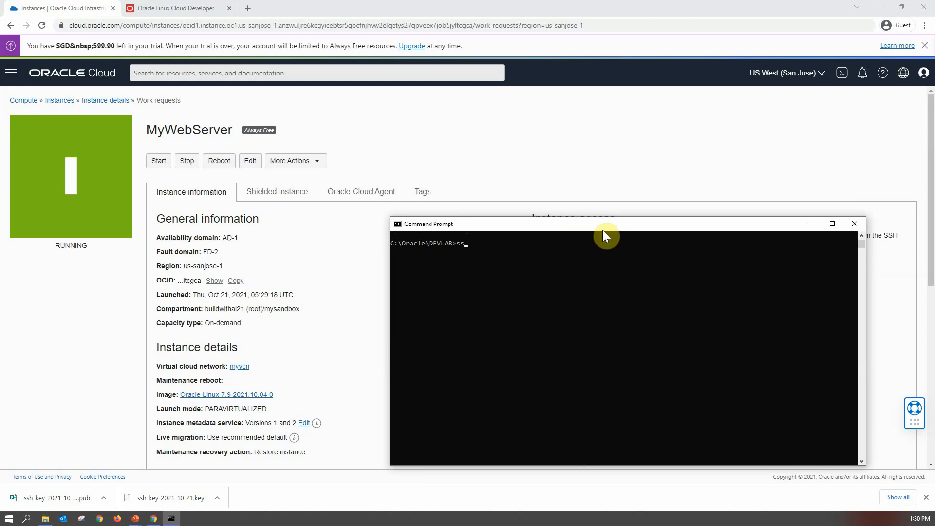
{"action": "type", "text": "h -i ssh.key"}
{"action": "left_click_drag", "start_coordinate": [616, 227], "coordinate": [525, 342]}
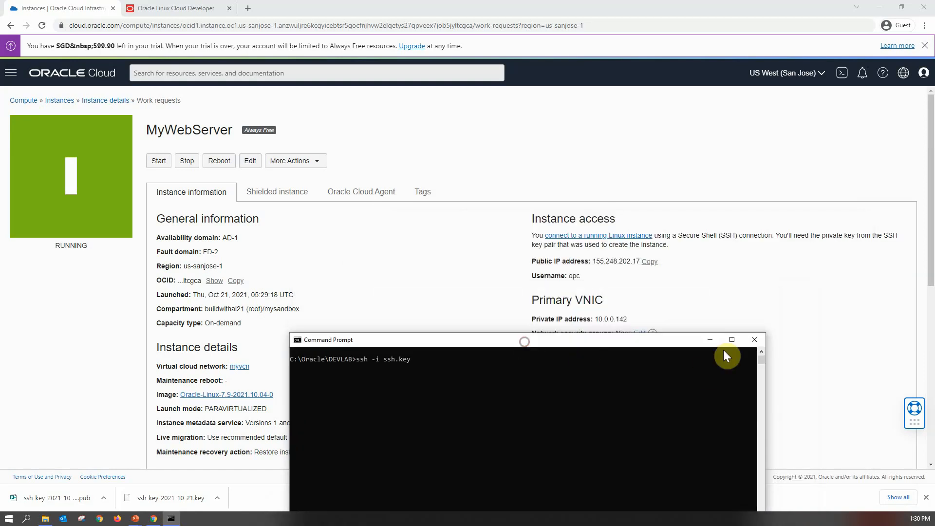
{"action": "left_click", "coordinate": [709, 340]}
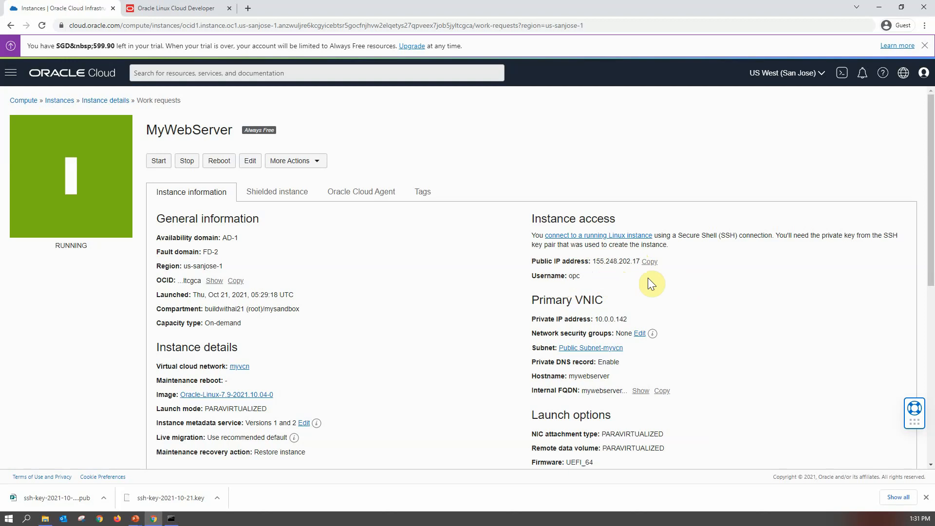
{"action": "key", "text": "alt+Tab"}
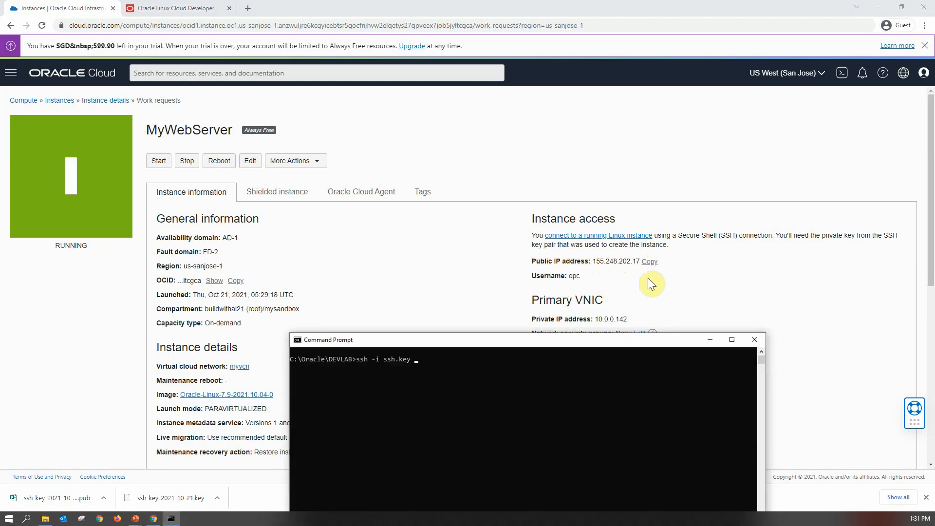
- Complete the SSH command to connect as opc to 155.248.202.17
{"action": "type", "text": "opc@155.248.202.17"}
{"action": "key", "text": "Return"}
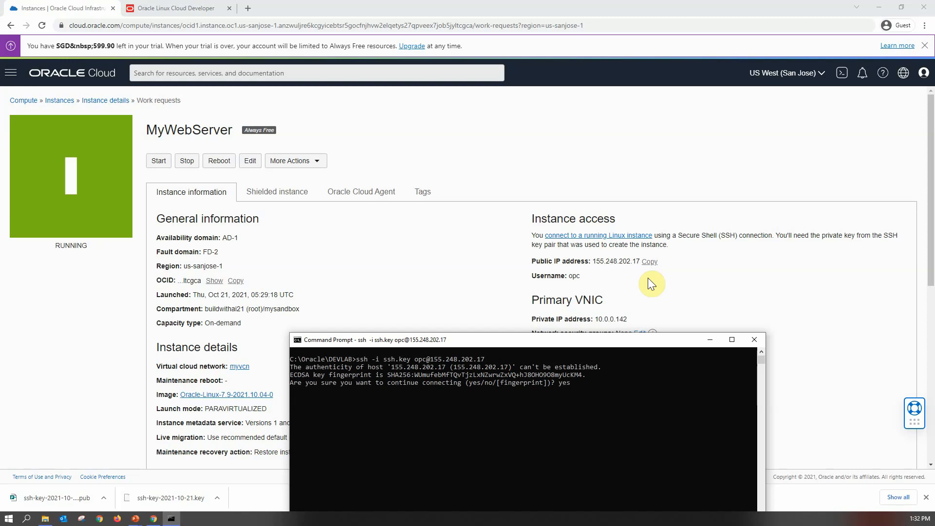
- Accept the host's authenticity with yes and print the working directory on the instance
{"action": "type", "text": "yes"}
{"action": "key", "text": "Return"}
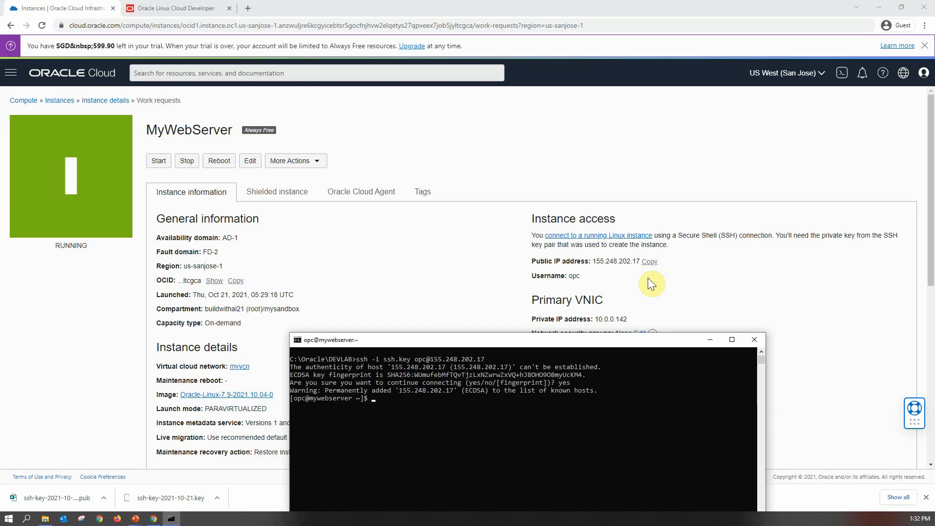
{"action": "type", "text": "pwd"}
{"action": "key", "text": "Return"}
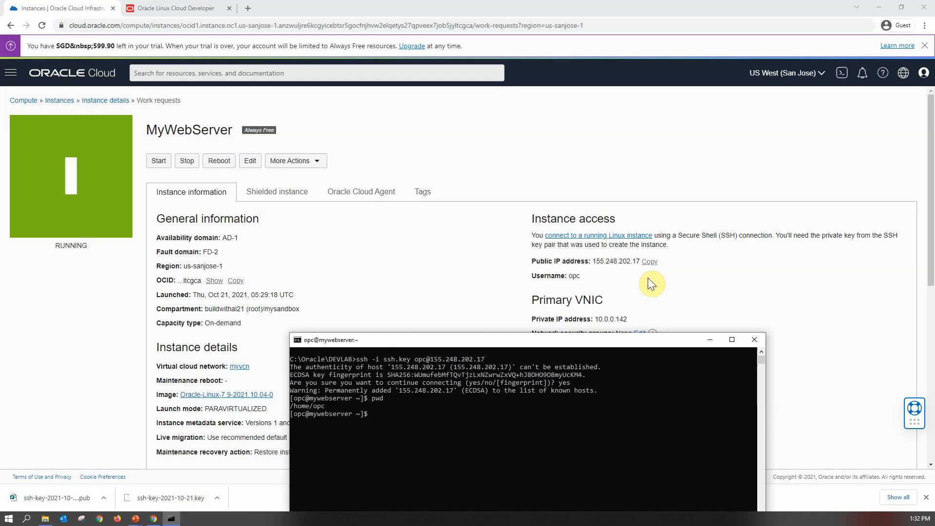
- Open PuTTY Key Generator and import the ssh.key private key from C:\Oracle\DEVLAB
{"action": "left_click", "coordinate": [53, 390]}
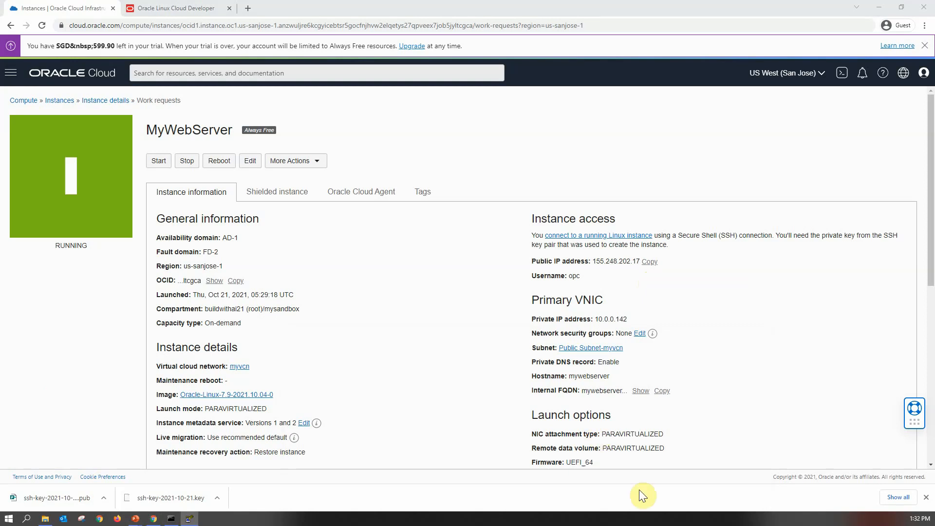
{"action": "left_click_drag", "start_coordinate": [640, 489], "coordinate": [681, 176]}
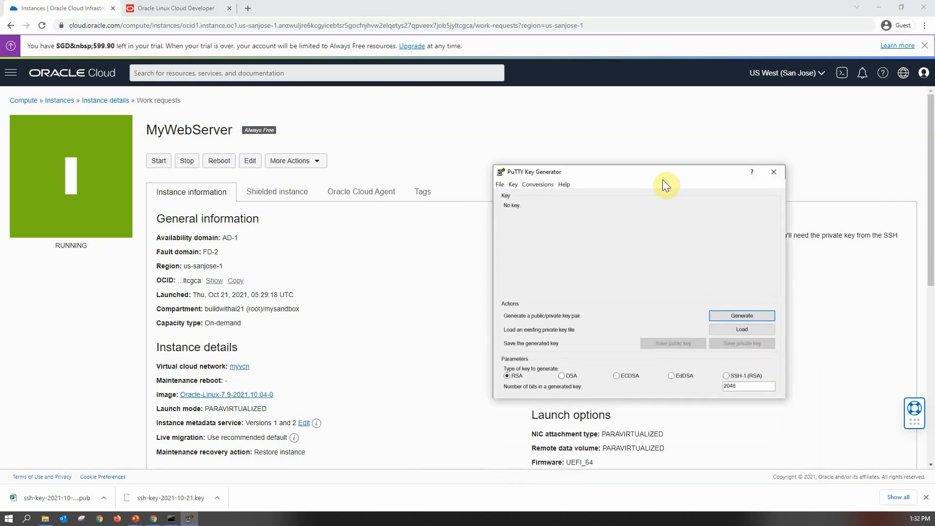
{"action": "left_click", "coordinate": [538, 184]}
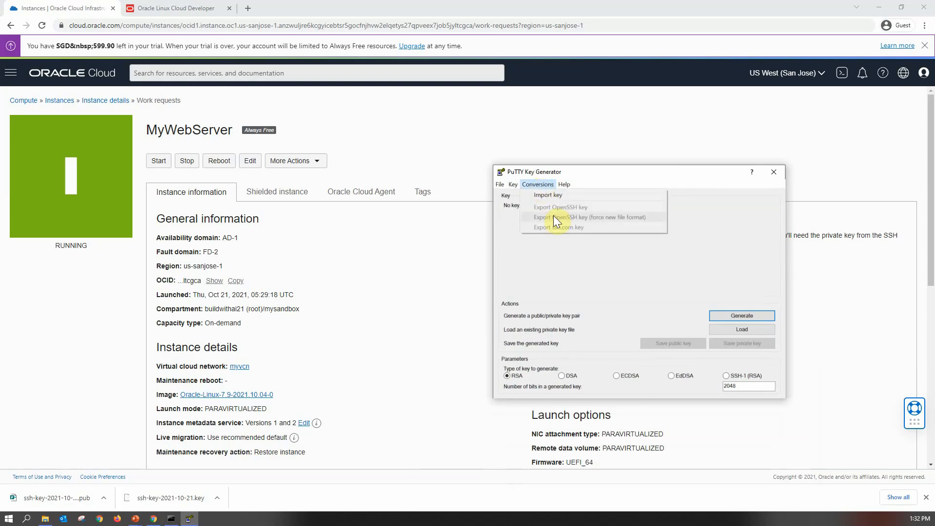
{"action": "left_click", "coordinate": [554, 195]}
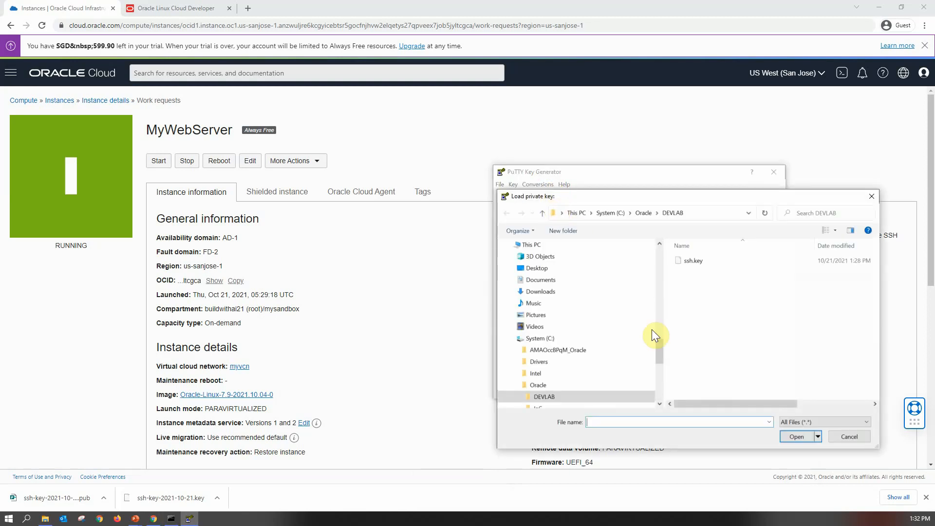
{"action": "left_click", "coordinate": [694, 261]}
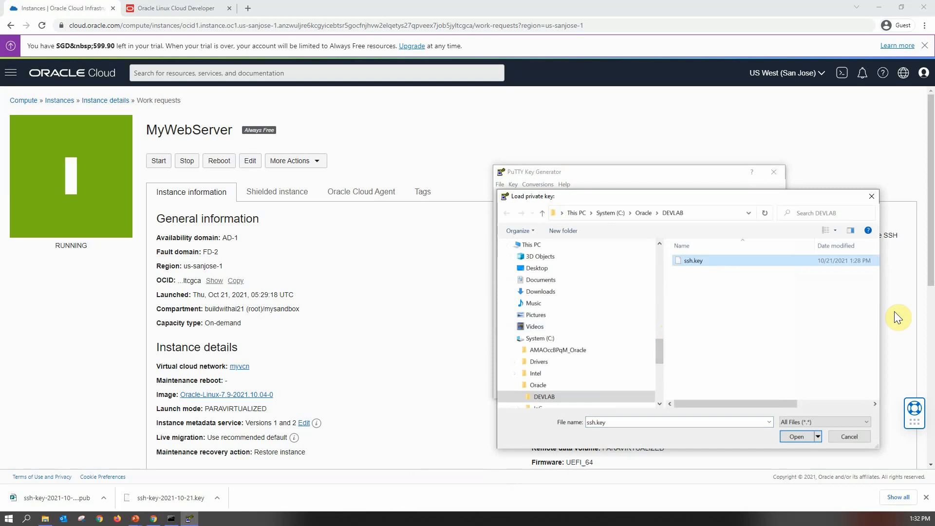
{"action": "left_click", "coordinate": [795, 437]}
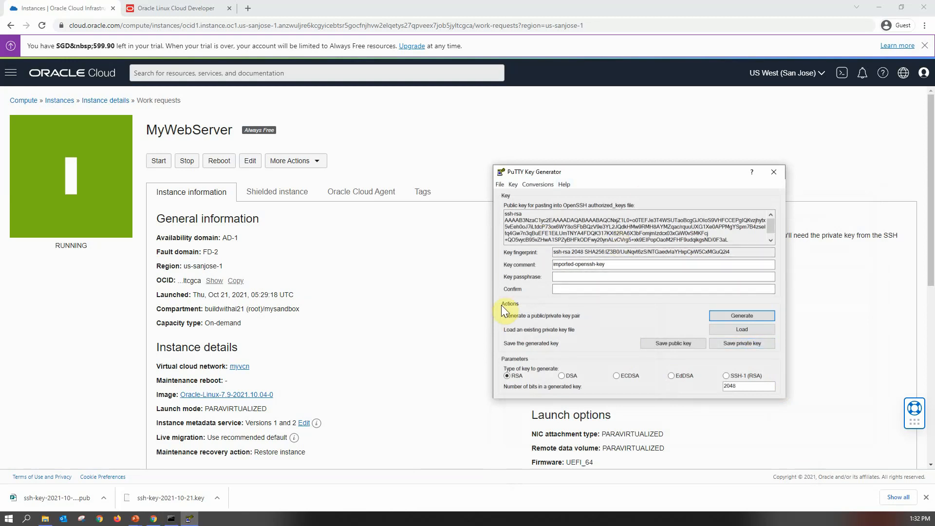
- Save the imported key without a passphrase as a PuTTY private key named putty in the DEVLAB folder
{"action": "left_click", "coordinate": [749, 344]}
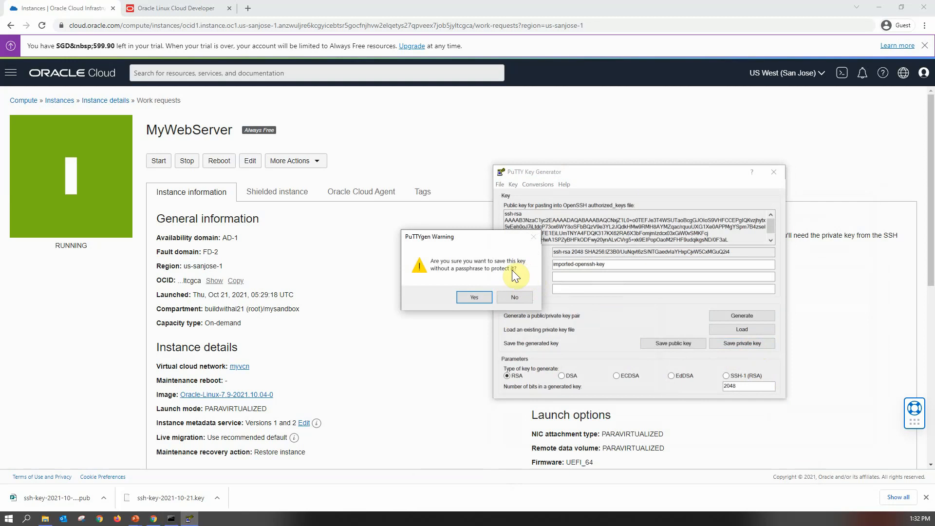
{"action": "left_click", "coordinate": [471, 298]}
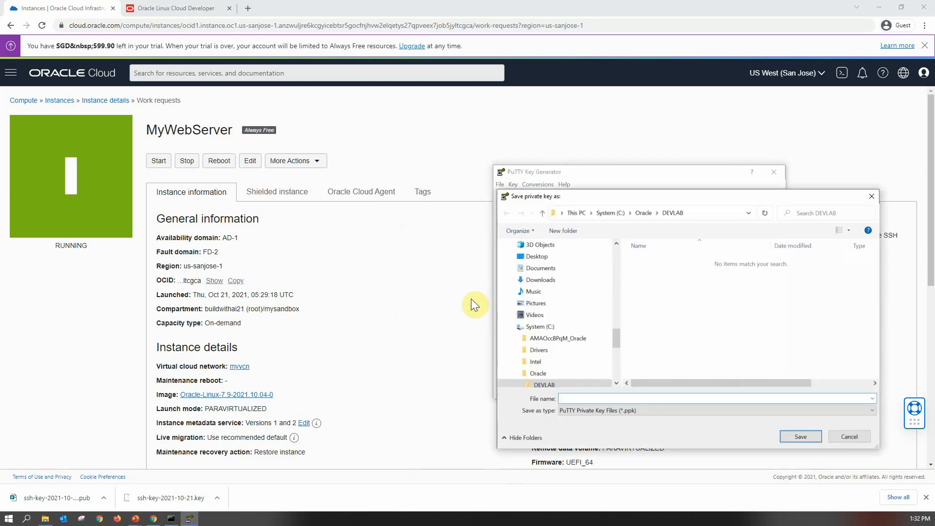
{"action": "type", "text": "putty"}
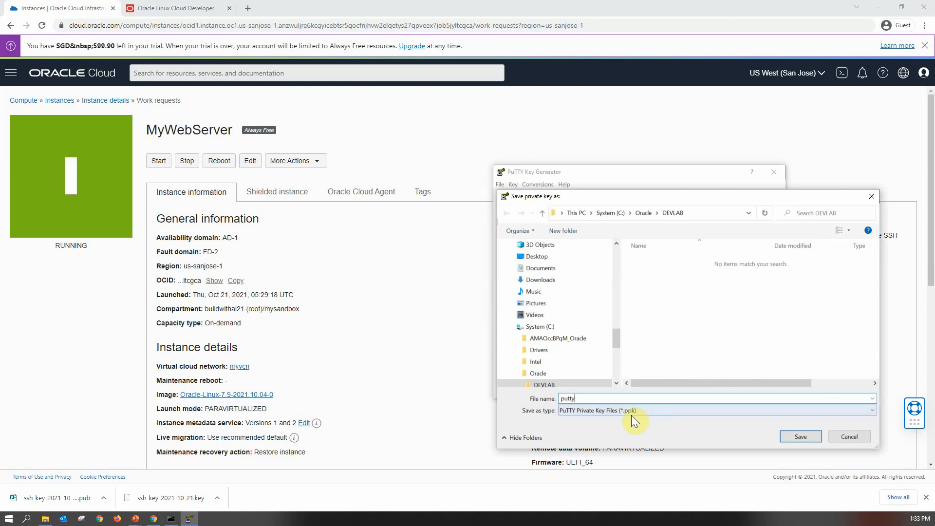
{"action": "left_click", "coordinate": [799, 437]}
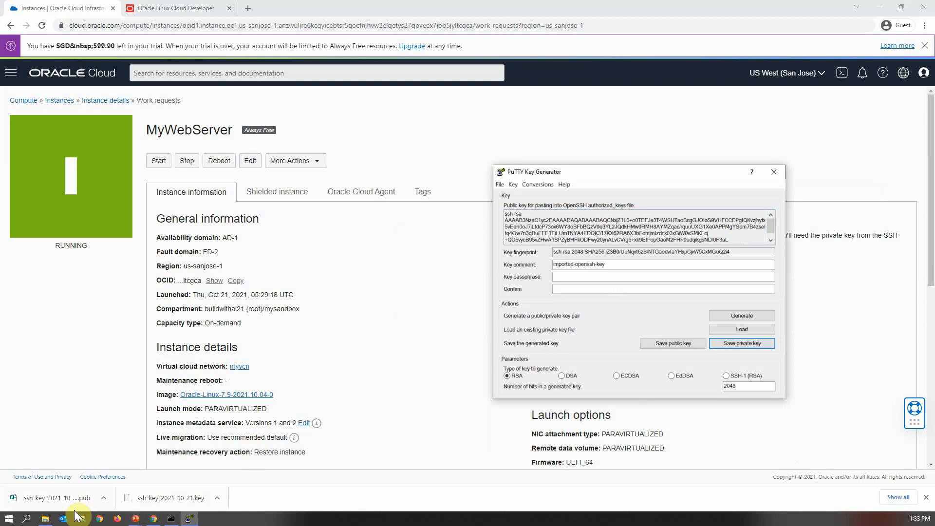
- Open PuTTY and set its host name to the instance's public IP address copied from the console
{"action": "left_click", "coordinate": [46, 519]}
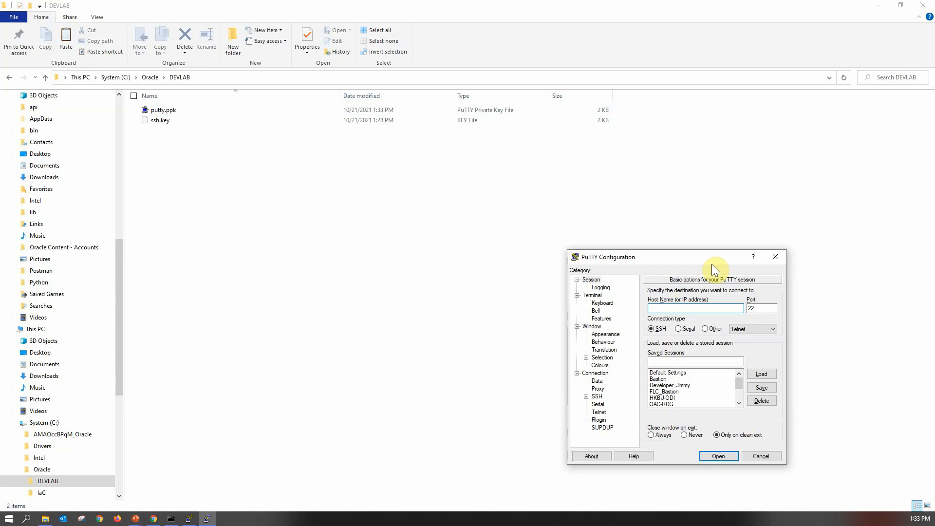
{"action": "key", "text": "alt+Tab"}
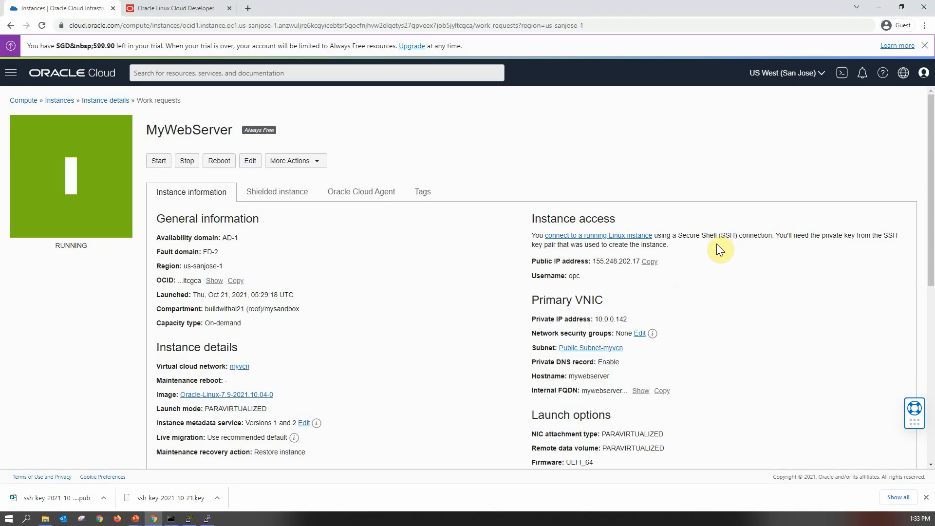
{"action": "left_click", "coordinate": [651, 262]}
{"action": "key", "text": "alt+Tab"}
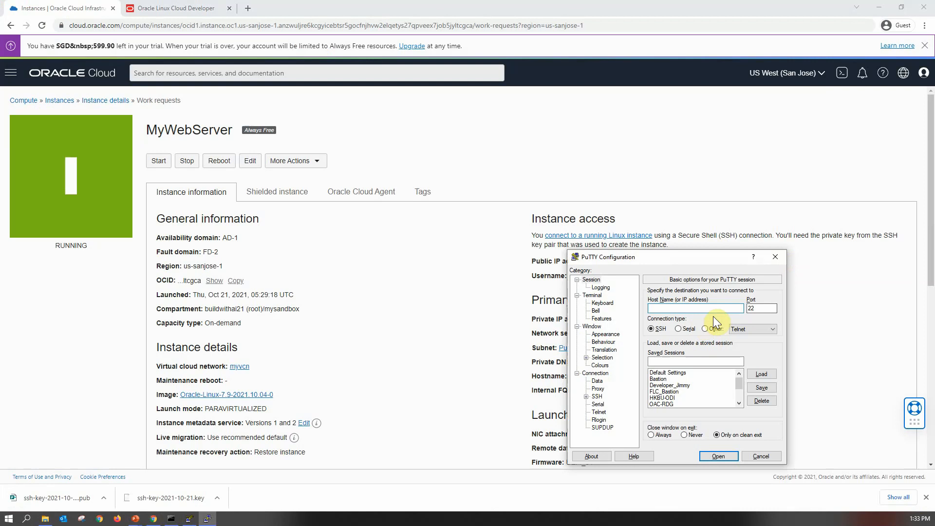
{"action": "key", "text": "ctrl+v"}
- Choose C:\Oracle\DEVLAB\putty.ppk as the private key file for SSH authentication
{"action": "left_click", "coordinate": [587, 397]}
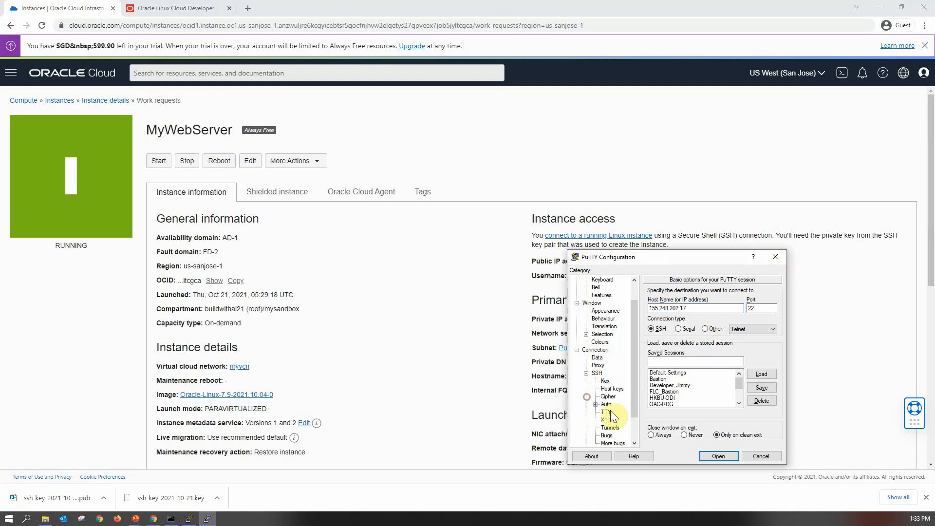
{"action": "left_click", "coordinate": [607, 404]}
{"action": "left_click", "coordinate": [763, 400]}
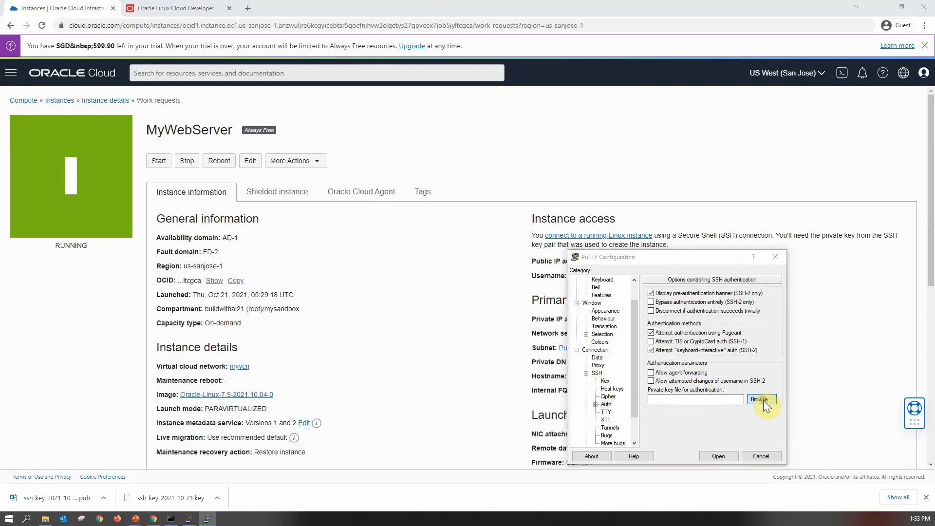
{"action": "left_click", "coordinate": [513, 331]}
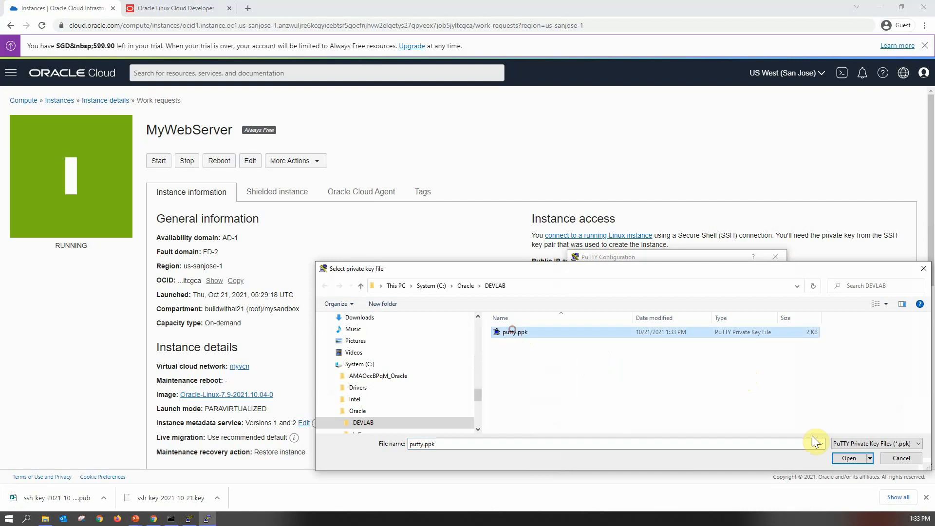
{"action": "left_click", "coordinate": [835, 460]}
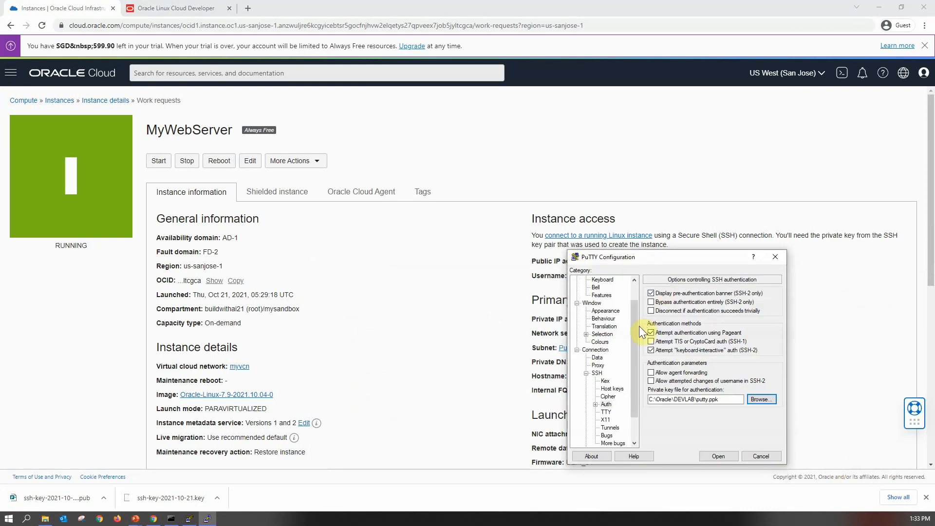
- Open the PuTTY connection, accept the server's host key, and log in as opc
{"action": "left_click", "coordinate": [719, 456]}
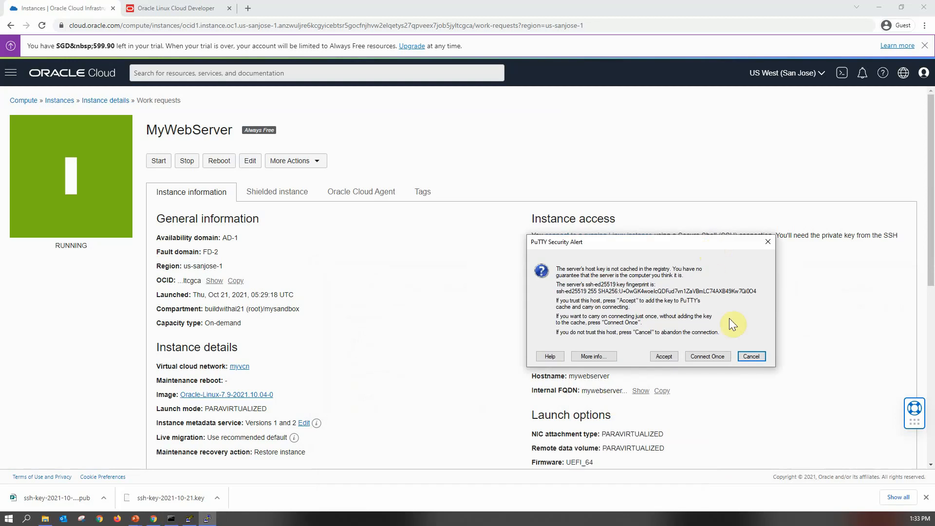
{"action": "left_click", "coordinate": [663, 357]}
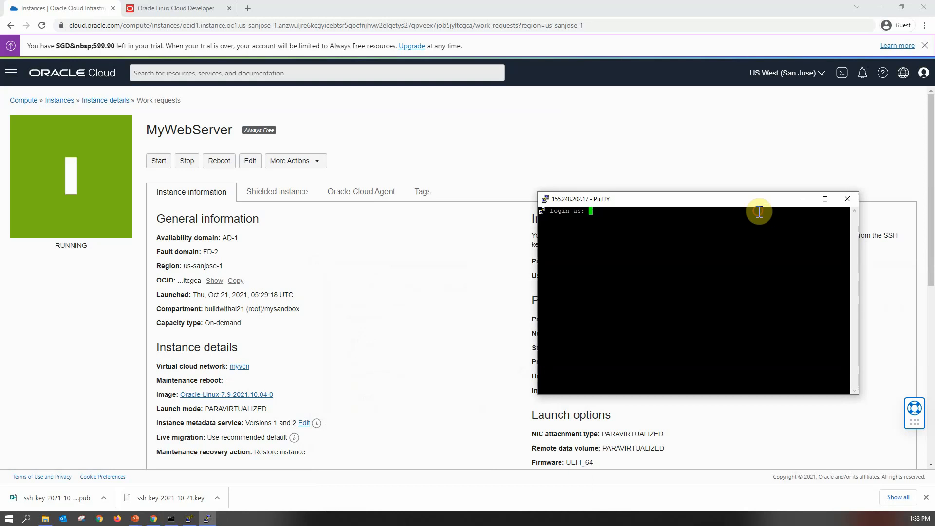
{"action": "type", "text": "opc"}
{"action": "key", "text": "Return"}
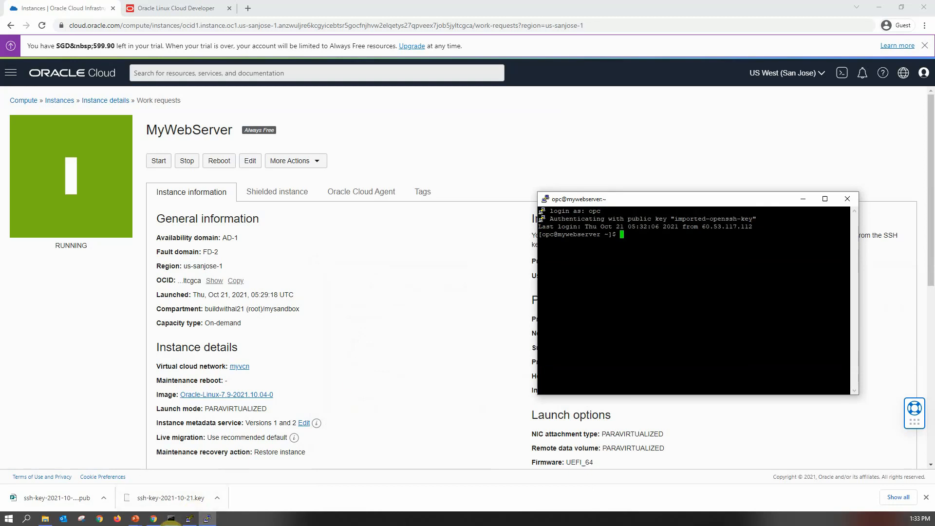
{"action": "left_click", "coordinate": [170, 518]}
{"action": "key", "text": "alt+Tab"}
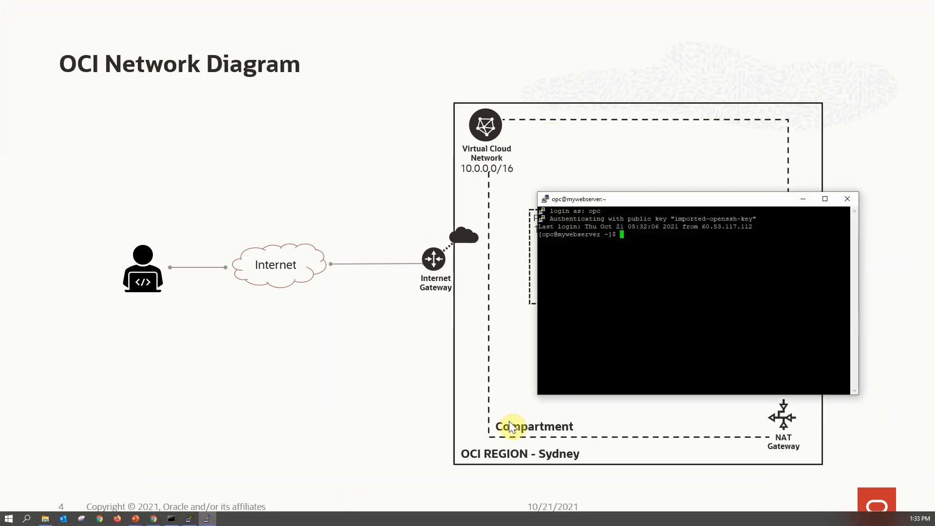
{"action": "left_click", "coordinate": [669, 306]}
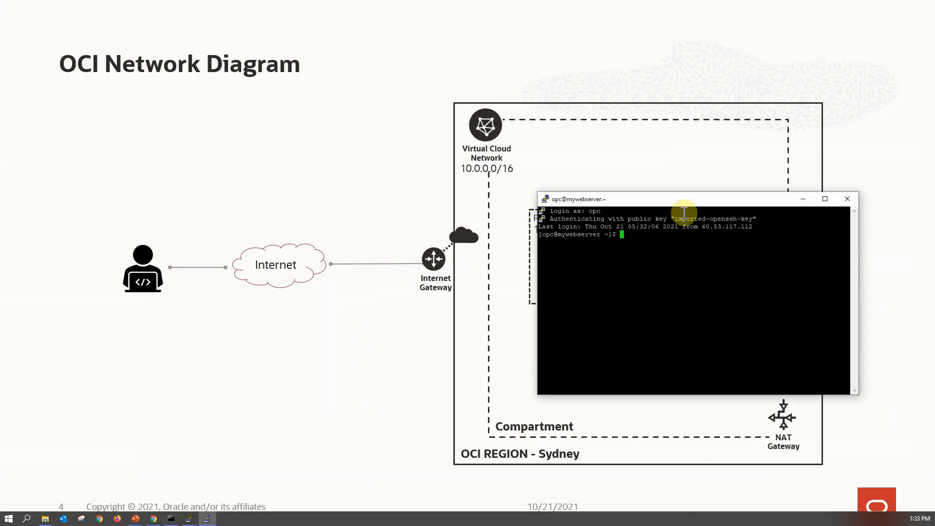